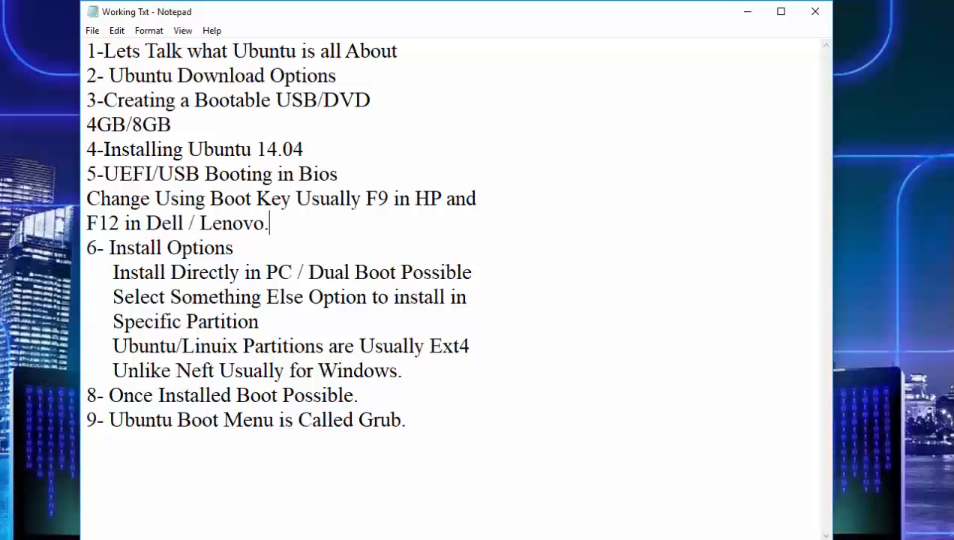
- Highlight the outline headings for installing Ubuntu 14.04 and UEFI/USB booting in the working notes
{"action": "left_click", "coordinate": [104, 148]}
{"action": "left_click_drag", "start_coordinate": [105, 148], "coordinate": [315, 160]}
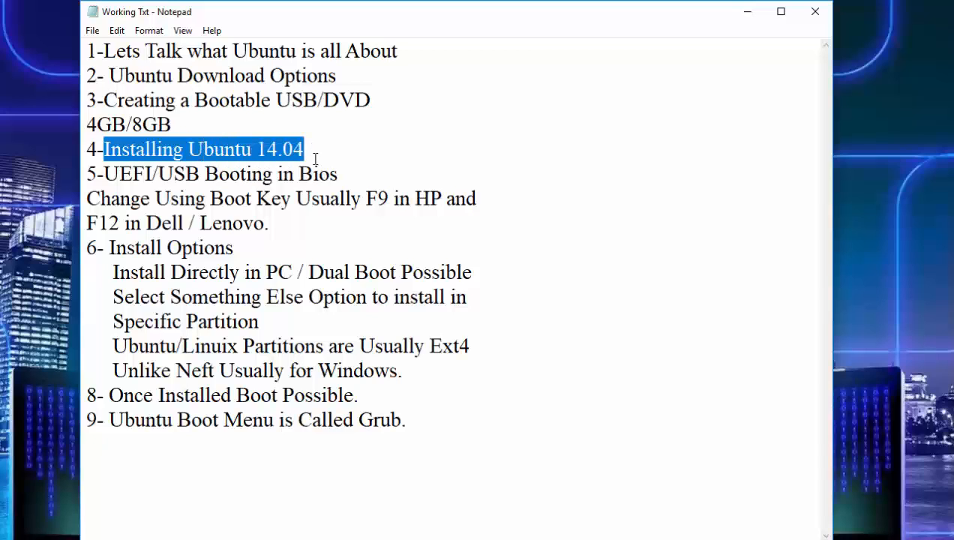
{"action": "left_click", "coordinate": [318, 155]}
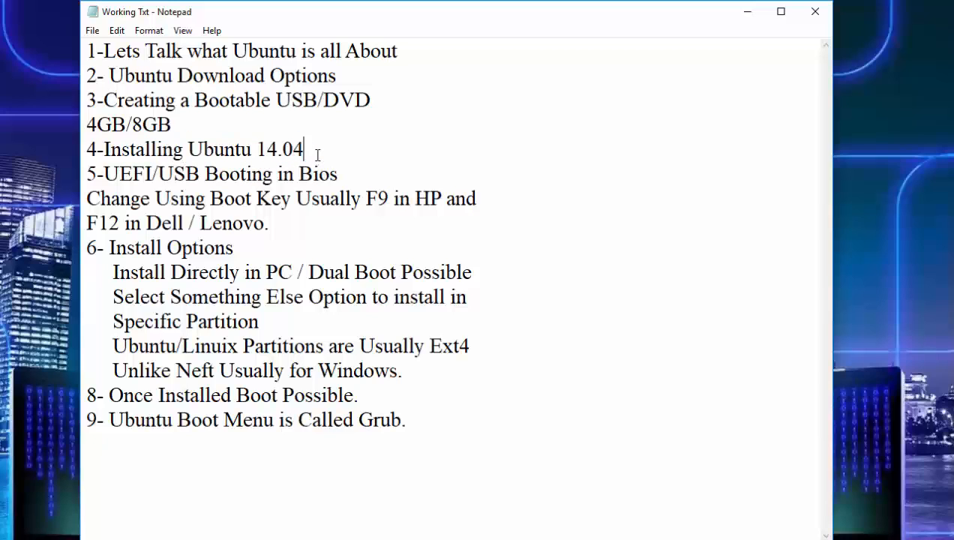
{"action": "left_click_drag", "start_coordinate": [302, 150], "coordinate": [105, 150]}
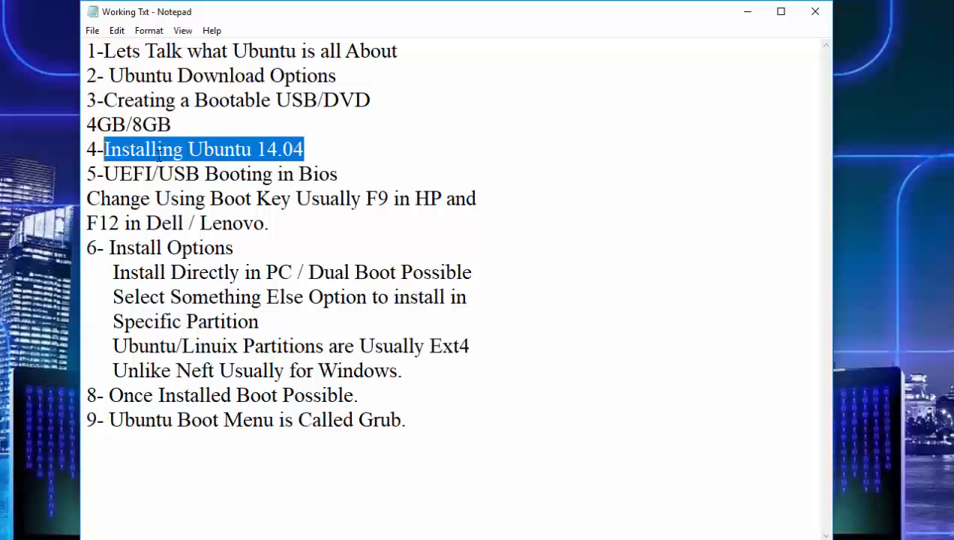
{"action": "left_click", "coordinate": [103, 149]}
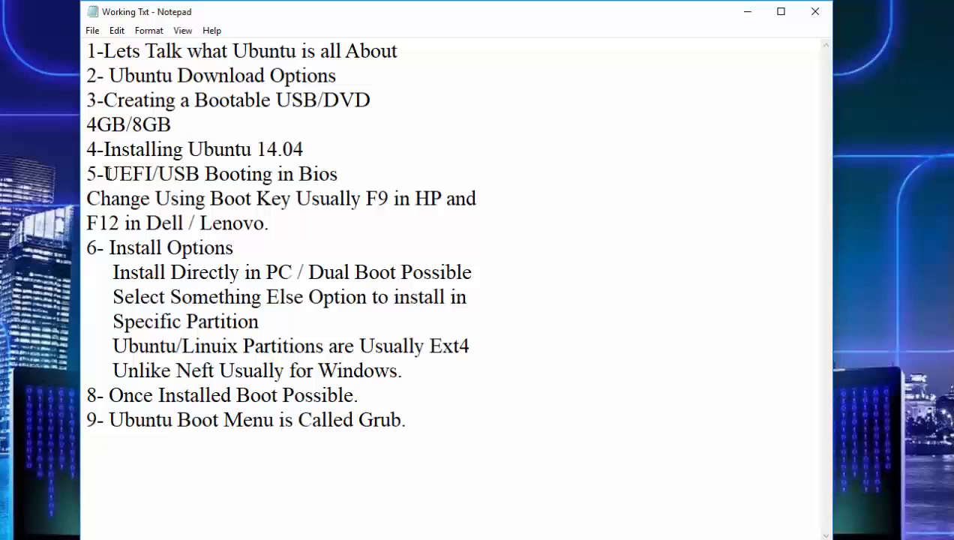
{"action": "left_click_drag", "start_coordinate": [103, 173], "coordinate": [299, 174]}
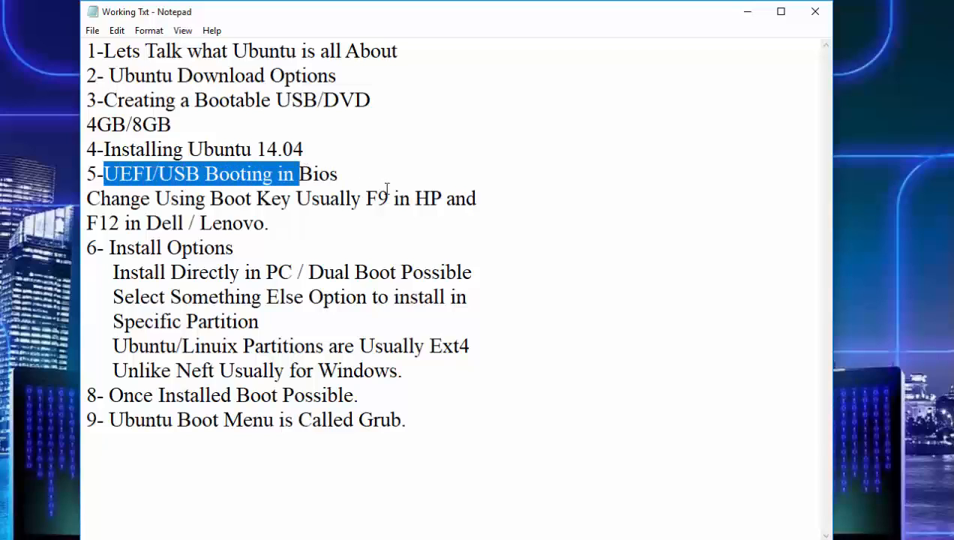
{"action": "left_click", "coordinate": [392, 197]}
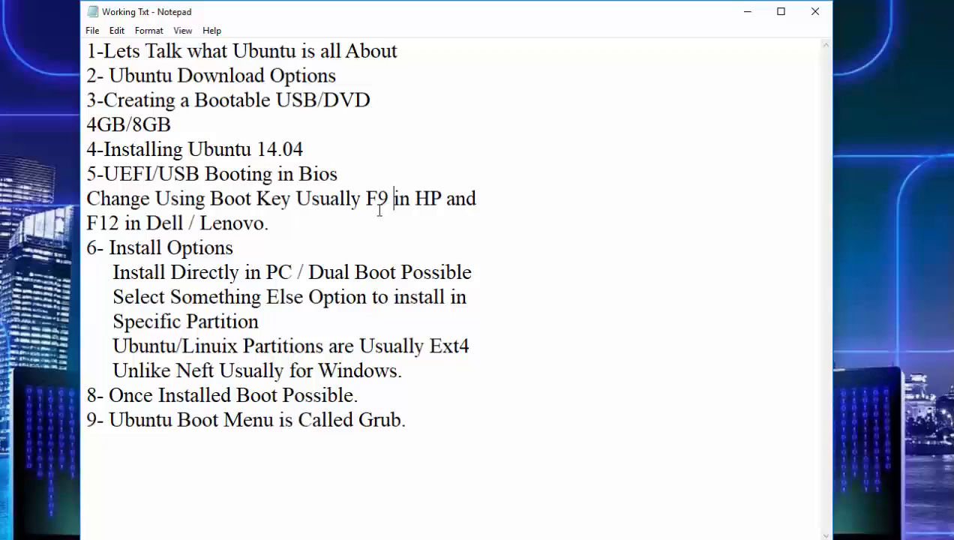
- Highlight the Install Options heading and the Install Directly in PC phrase in the notes
{"action": "left_click", "coordinate": [278, 229]}
{"action": "left_click_drag", "start_coordinate": [110, 246], "coordinate": [231, 248]}
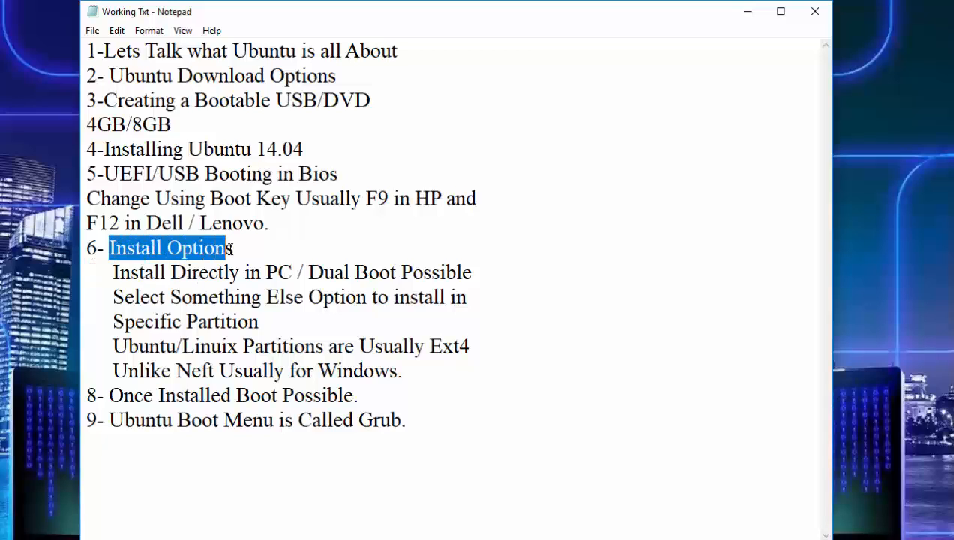
{"action": "left_click", "coordinate": [225, 272]}
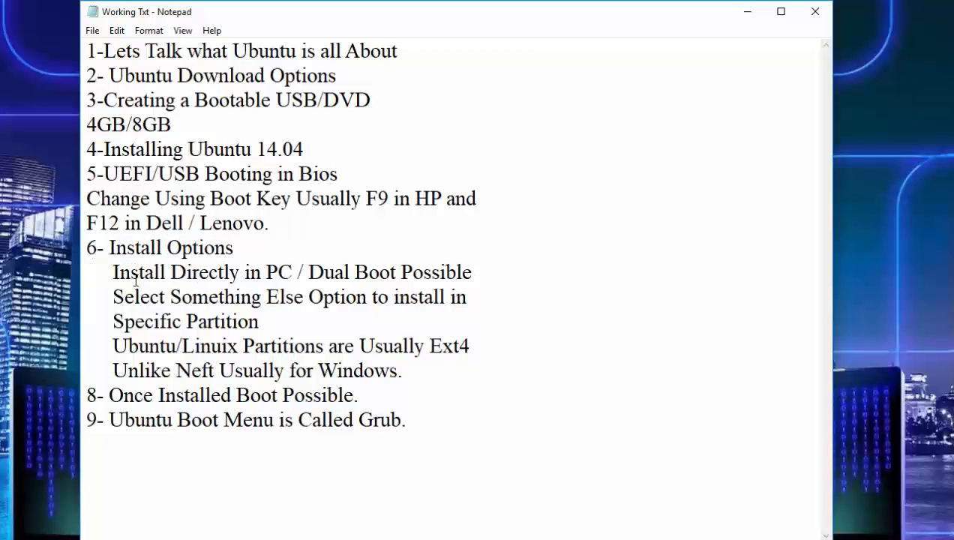
{"action": "left_click", "coordinate": [113, 272]}
{"action": "left_click_drag", "start_coordinate": [113, 272], "coordinate": [300, 274]}
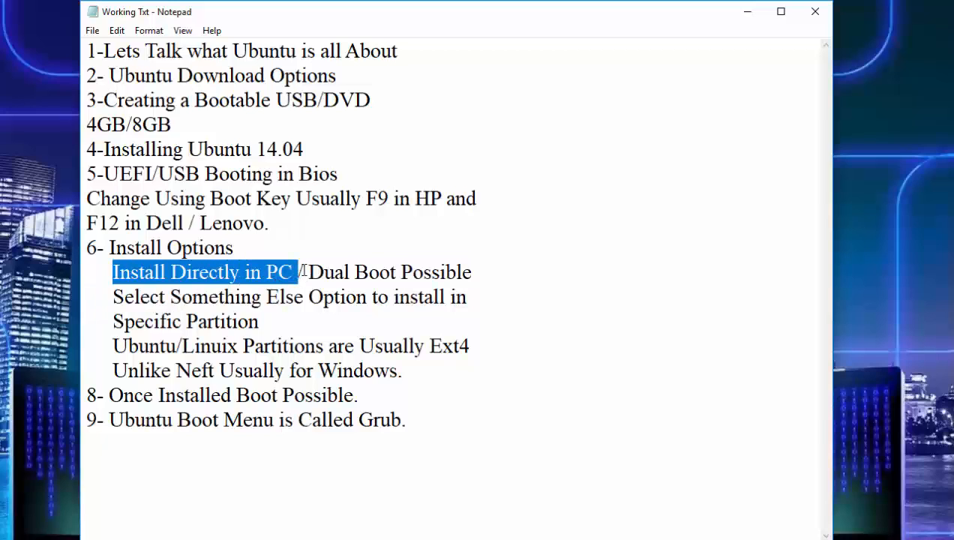
{"action": "left_click", "coordinate": [471, 273]}
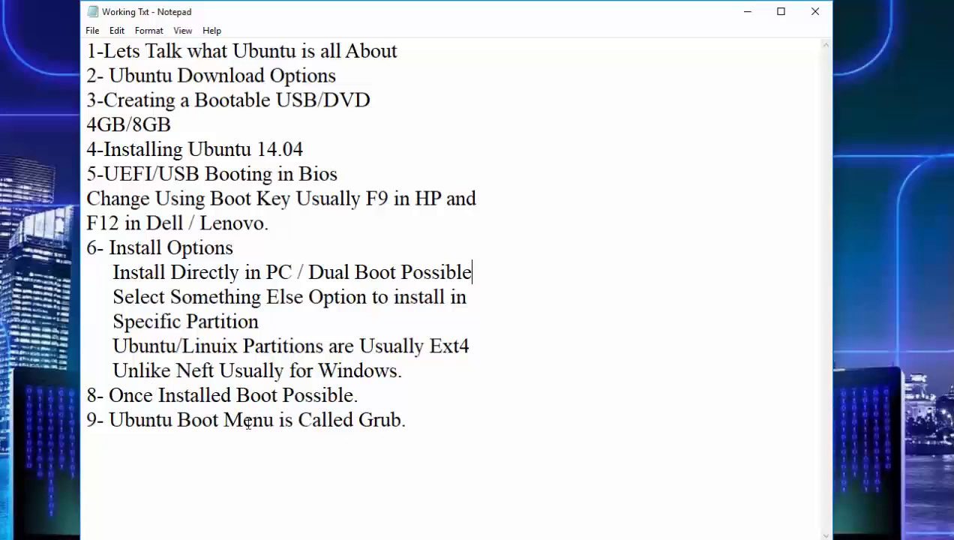
- Minimize the working notes and switch to the Ubuntu1 notes window
{"action": "left_click", "coordinate": [756, 18]}
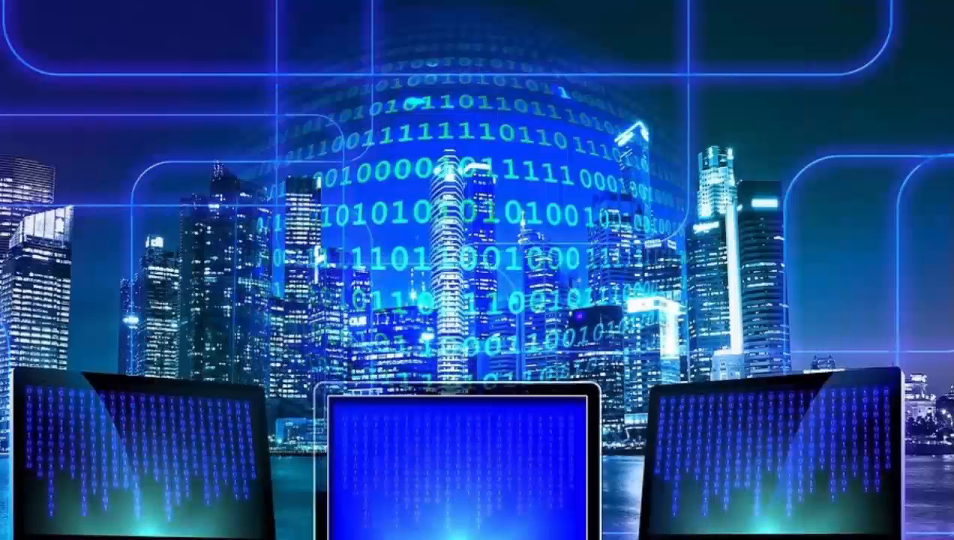
{"action": "mouse_move", "coordinate": [429, 538]}
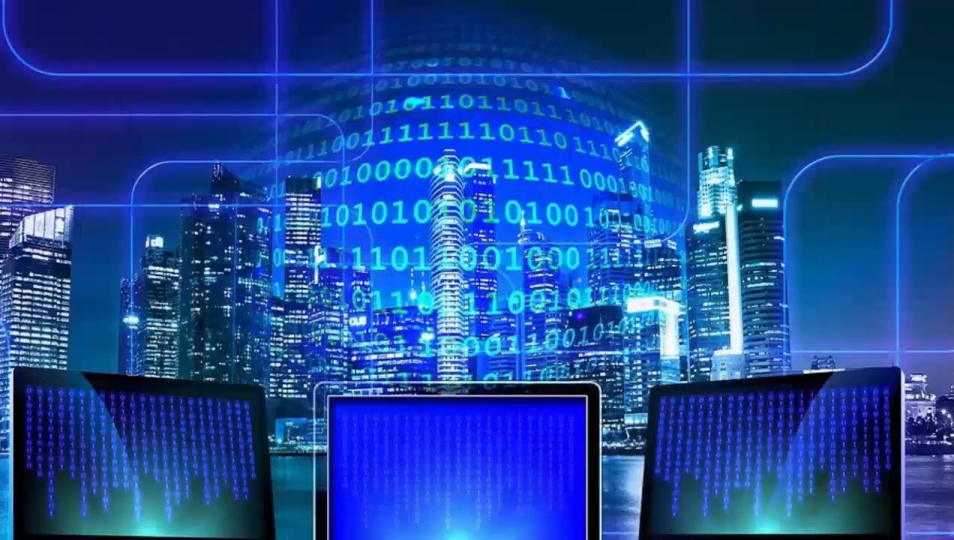
{"action": "mouse_move", "coordinate": [432, 534]}
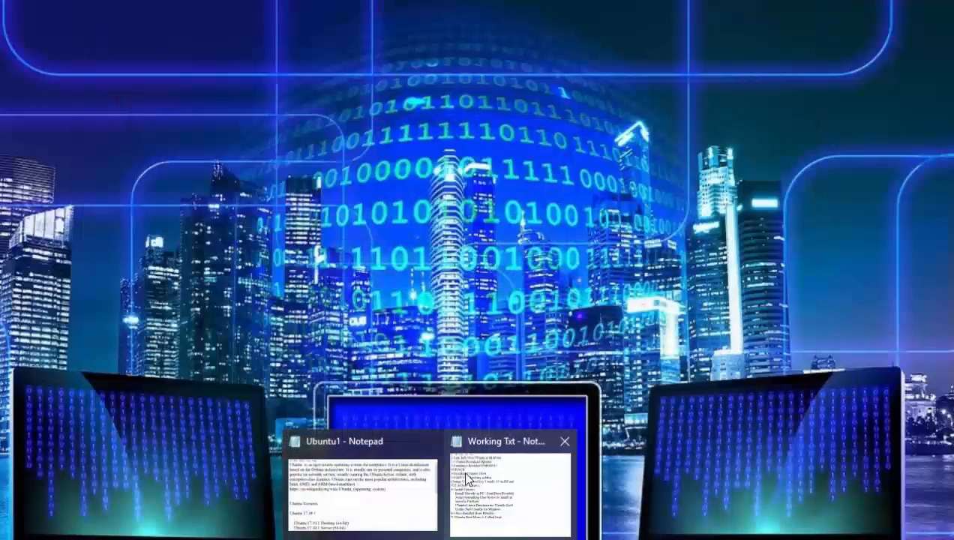
{"action": "left_click", "coordinate": [372, 461]}
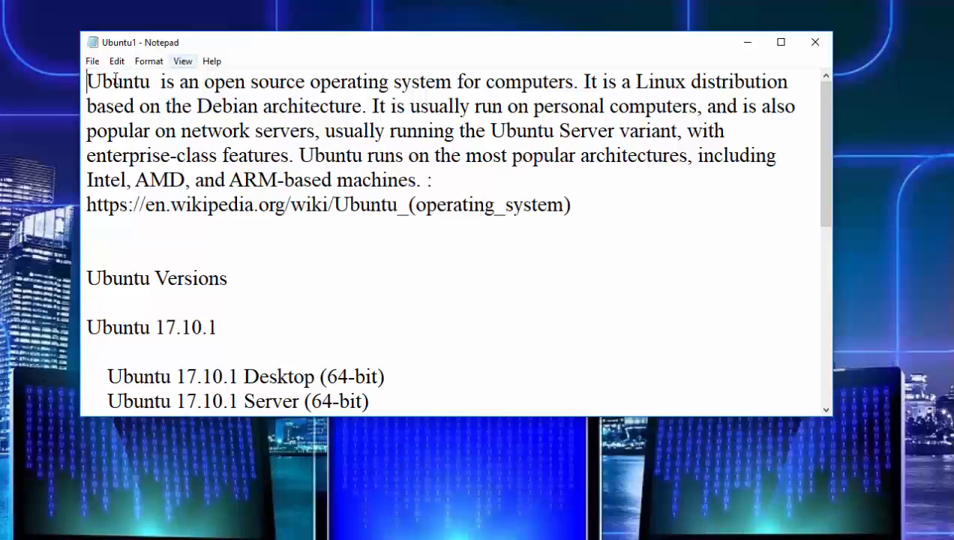
- Highlight the Ubuntu description paragraph and its Wikipedia link, and scroll to the versions list
{"action": "left_click_drag", "start_coordinate": [86, 80], "coordinate": [540, 225]}
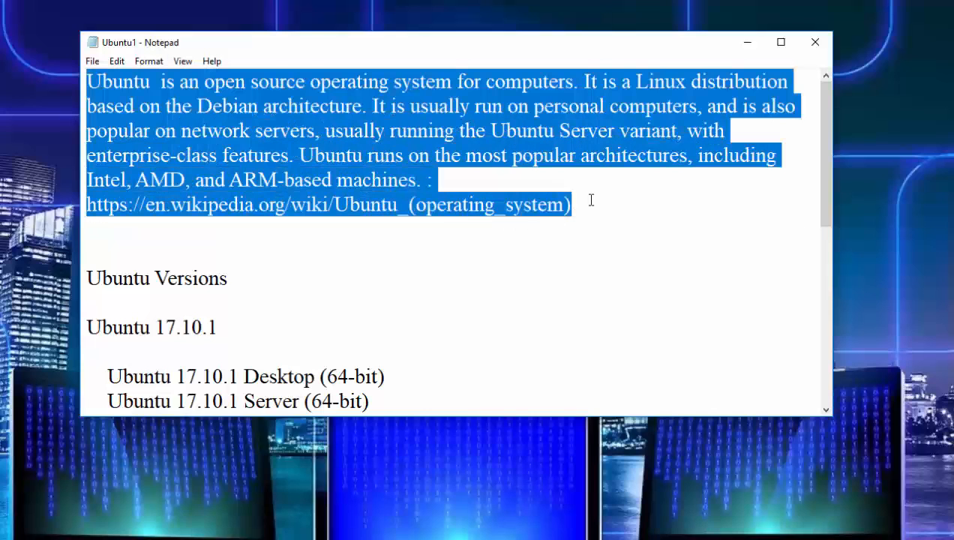
{"action": "left_click_drag", "start_coordinate": [590, 202], "coordinate": [96, 211]}
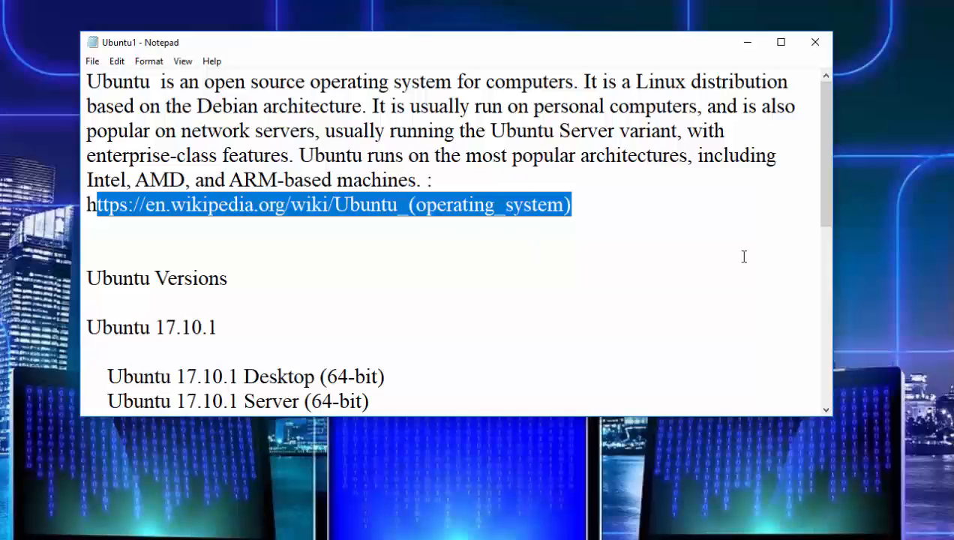
{"action": "left_click_drag", "start_coordinate": [826, 184], "coordinate": [804, 245]}
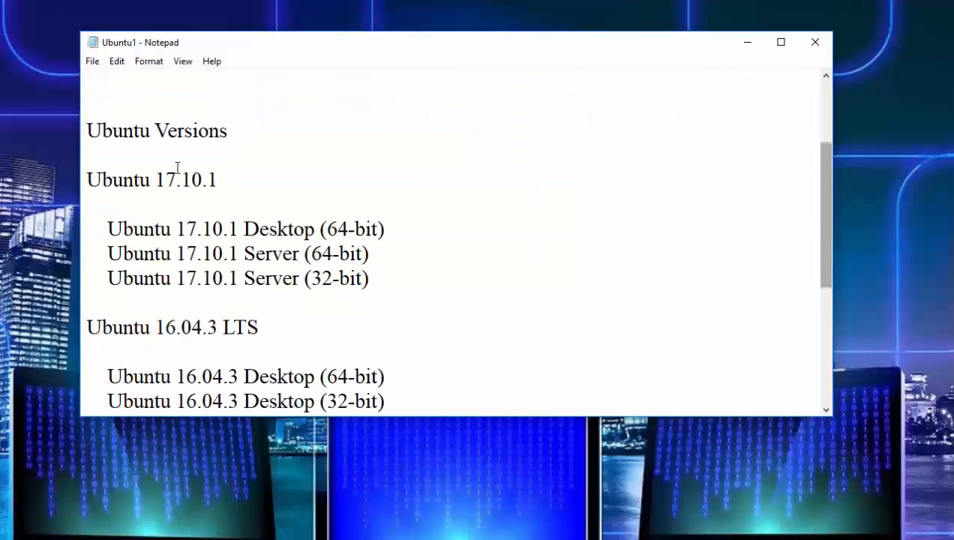
- Highlight the Ubuntu 17.10.1, 16.04.3 LTS and 14.04.5 LTS version headings in the versions list
{"action": "left_click_drag", "start_coordinate": [89, 180], "coordinate": [242, 188]}
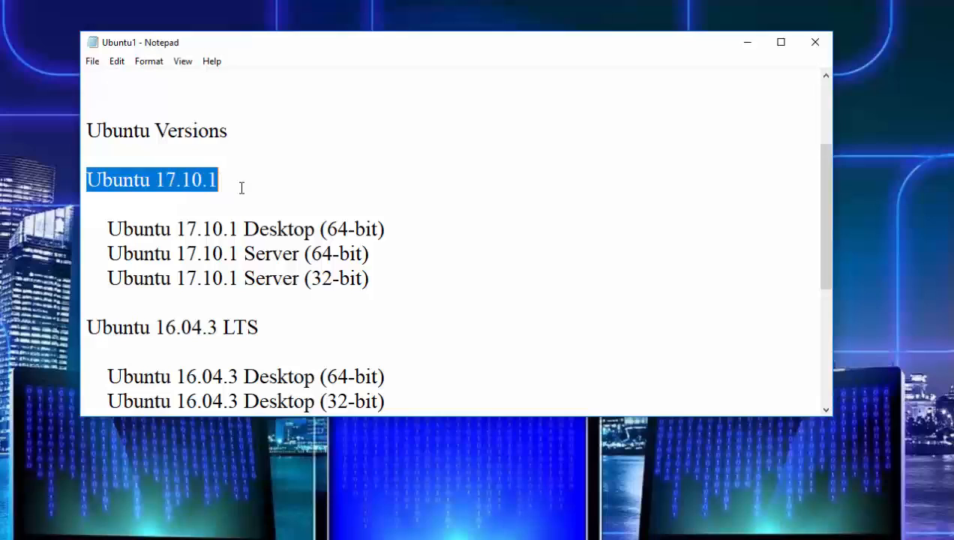
{"action": "left_click", "coordinate": [242, 187]}
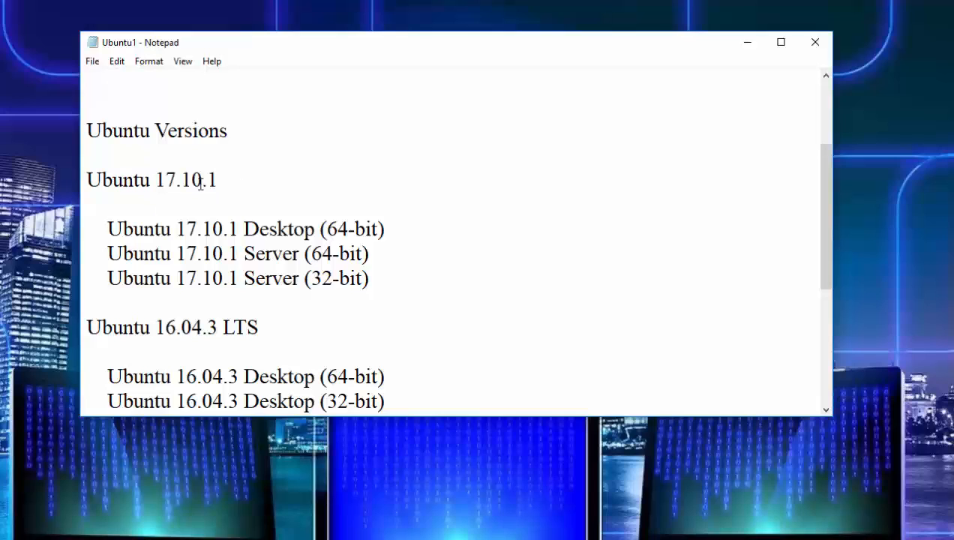
{"action": "left_click_drag", "start_coordinate": [216, 180], "coordinate": [92, 186]}
{"action": "left_click", "coordinate": [85, 178]}
{"action": "left_click", "coordinate": [221, 182]}
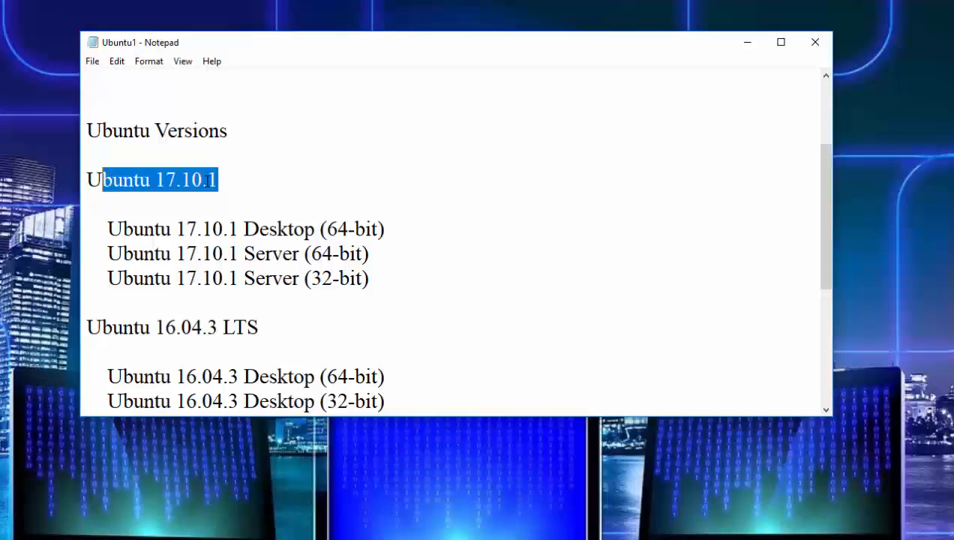
{"action": "key", "text": "shift+Left"}
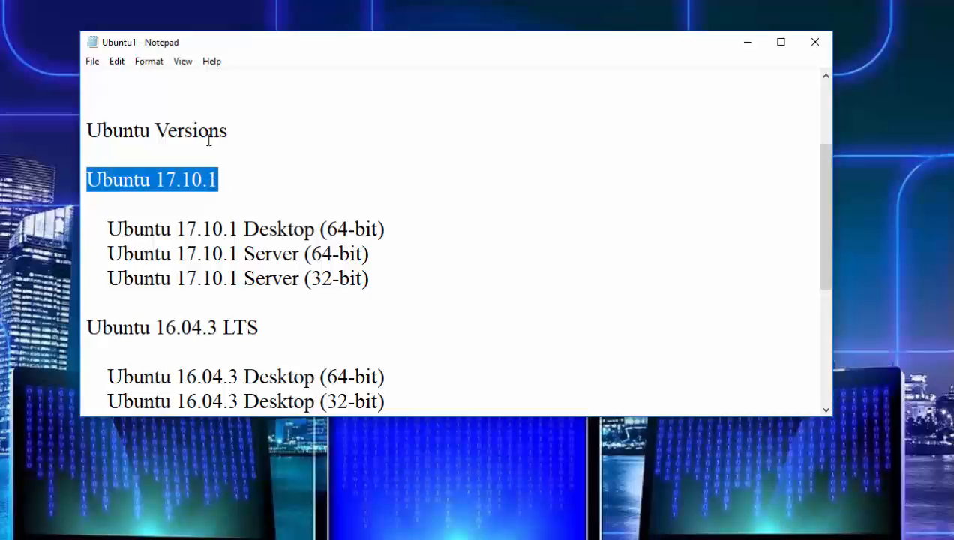
{"action": "left_click", "coordinate": [230, 186]}
{"action": "left_click_drag", "start_coordinate": [231, 185], "coordinate": [210, 191]}
{"action": "left_click", "coordinate": [215, 186]}
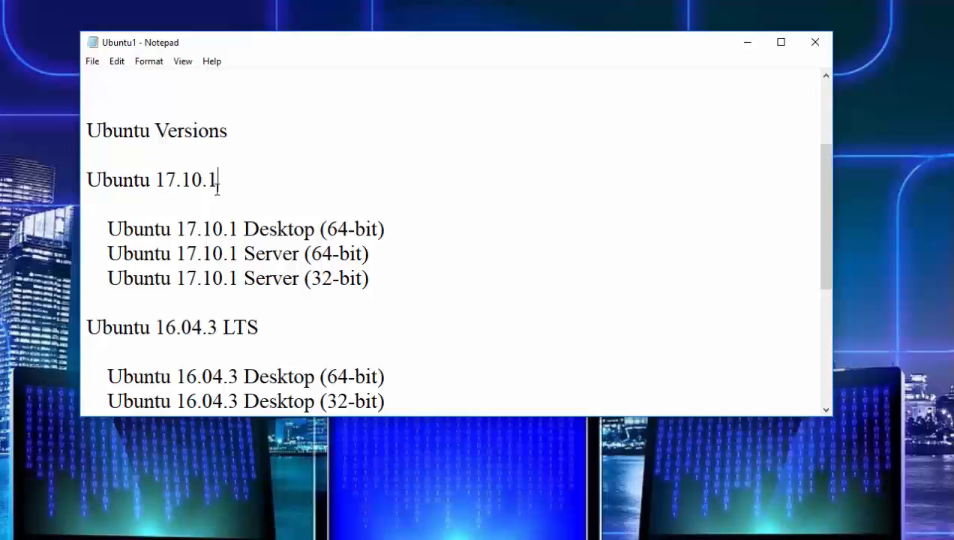
{"action": "left_click", "coordinate": [98, 327]}
{"action": "left_click_drag", "start_coordinate": [91, 327], "coordinate": [261, 332]}
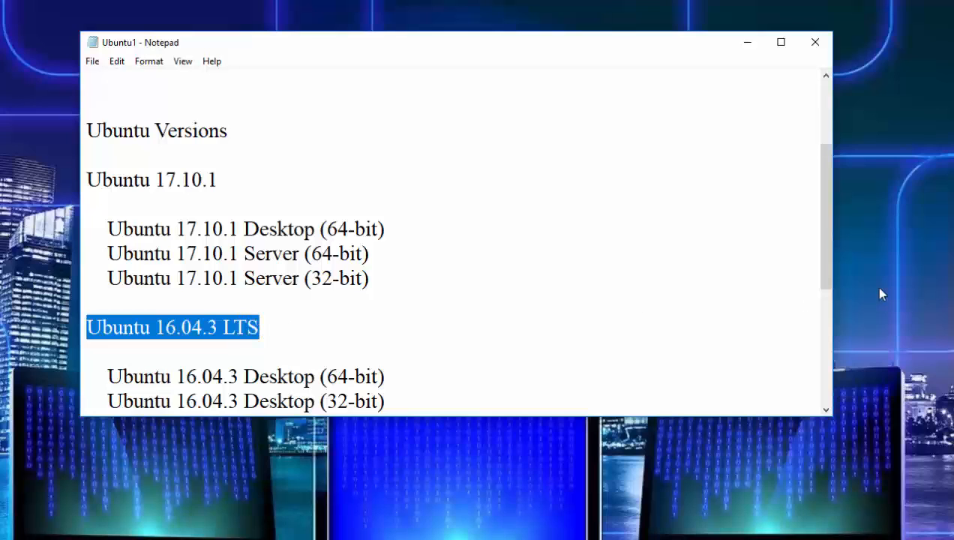
{"action": "left_click_drag", "start_coordinate": [818, 205], "coordinate": [817, 299]}
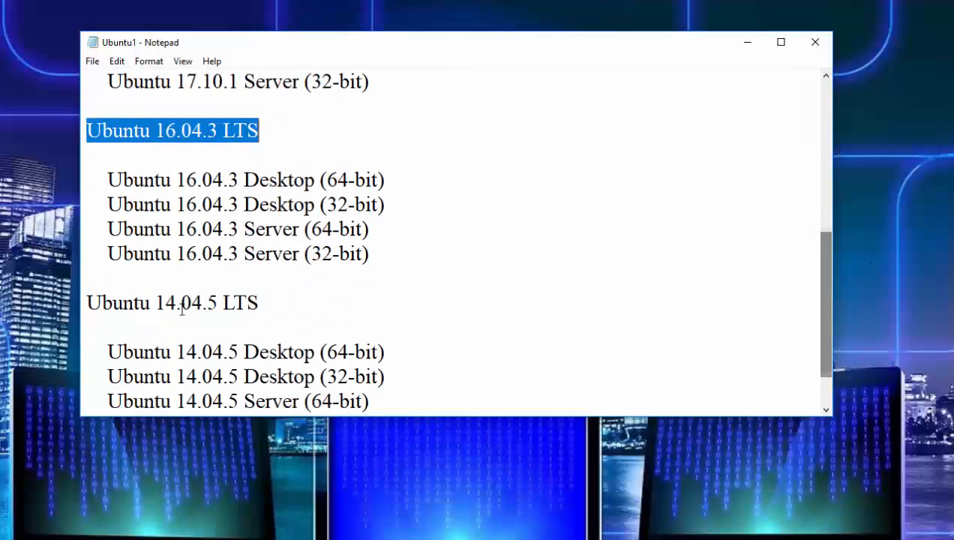
{"action": "left_click_drag", "start_coordinate": [87, 302], "coordinate": [259, 303]}
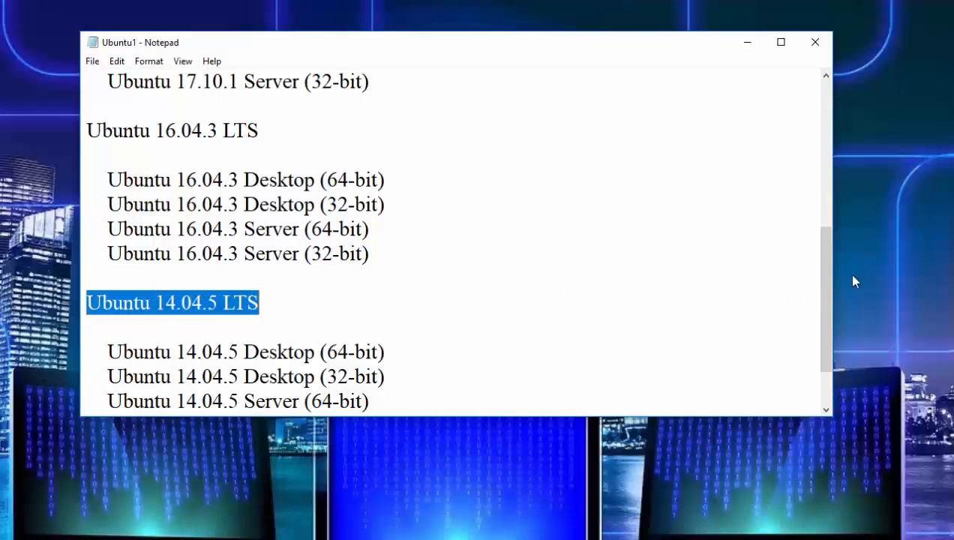
{"action": "left_click", "coordinate": [816, 285]}
{"action": "key", "text": "Left"}
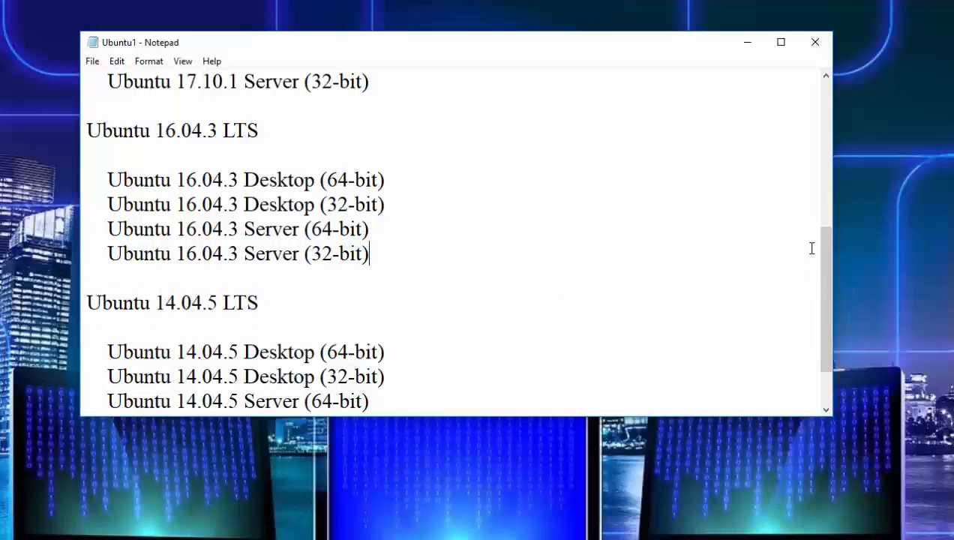
- Highlight the phrase Linux distribution at the top of the notes, then minimize the window
{"action": "left_click_drag", "start_coordinate": [819, 235], "coordinate": [807, 102]}
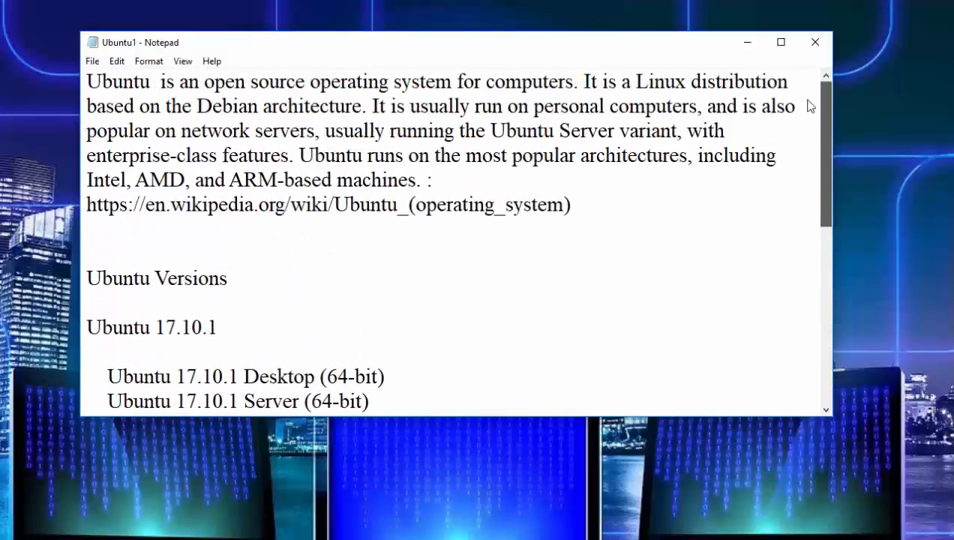
{"action": "left_click", "coordinate": [634, 81]}
{"action": "left_click_drag", "start_coordinate": [692, 81], "coordinate": [790, 87]}
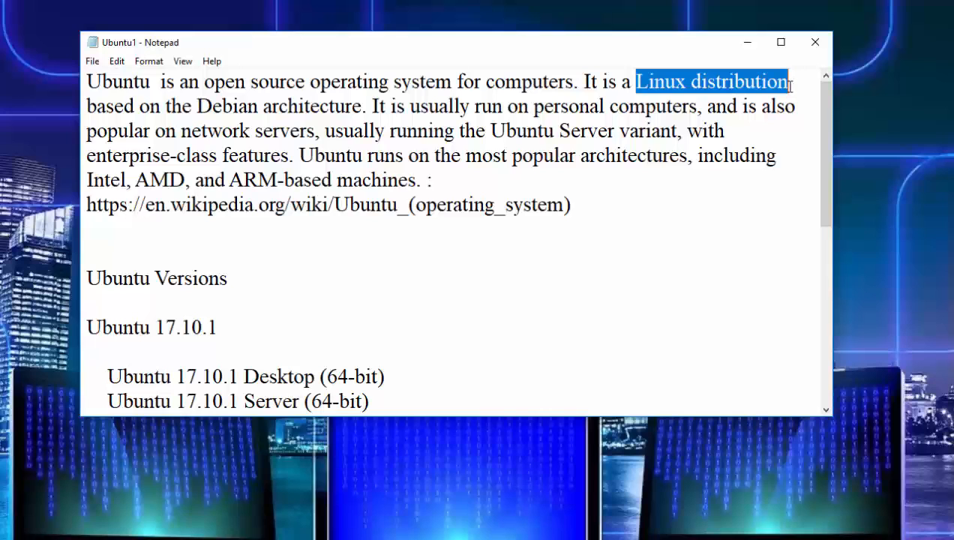
{"action": "left_click", "coordinate": [744, 45]}
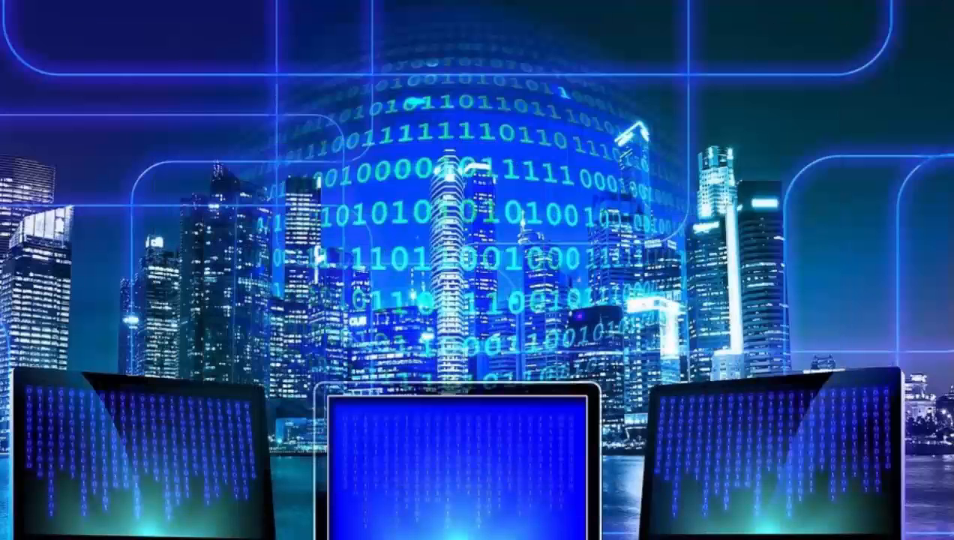
- Switch to the browser, open the Ubuntu home page, and highlight its address
{"action": "left_click", "coordinate": [488, 538]}
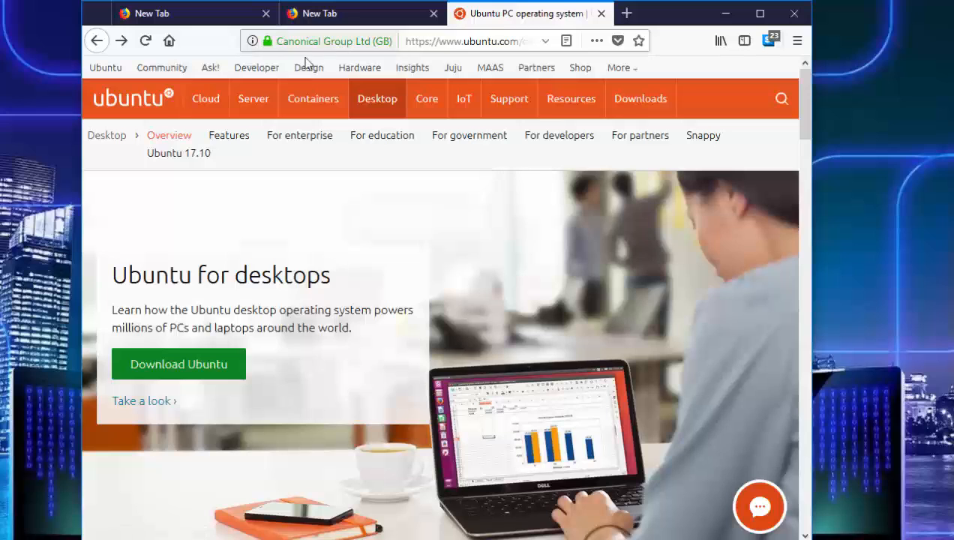
{"action": "left_click", "coordinate": [156, 105]}
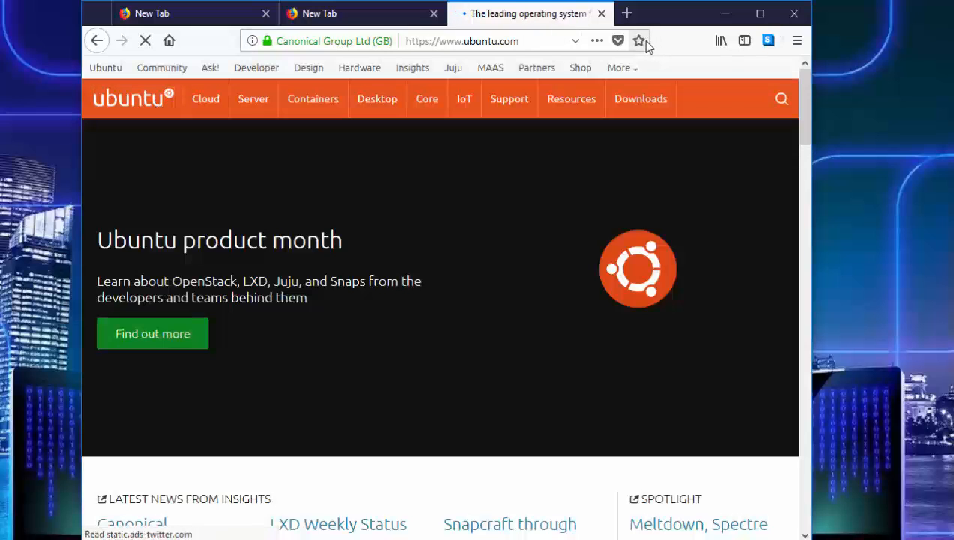
{"action": "left_click_drag", "start_coordinate": [531, 47], "coordinate": [400, 42]}
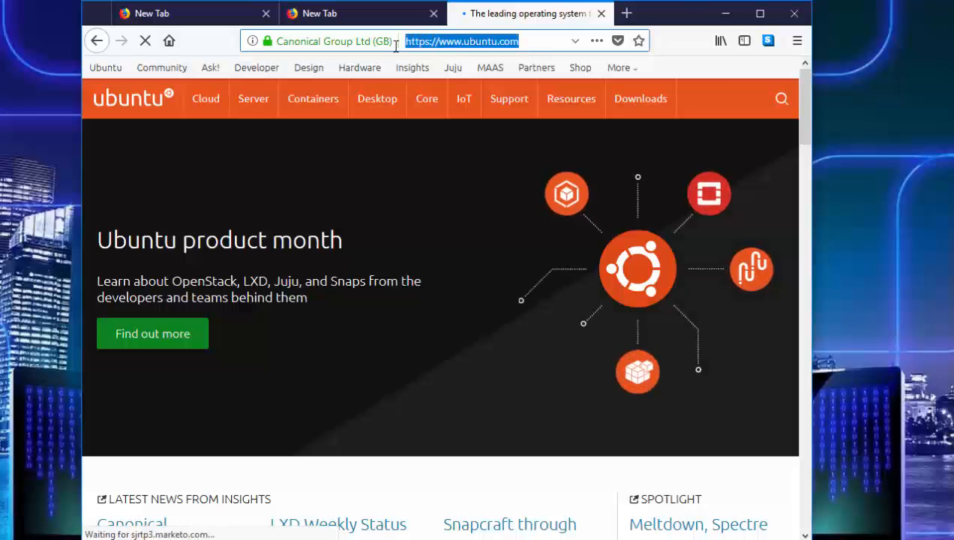
- Open the Desktop overview page and go to the Download Ubuntu Desktop page
{"action": "mouse_move", "coordinate": [379, 107]}
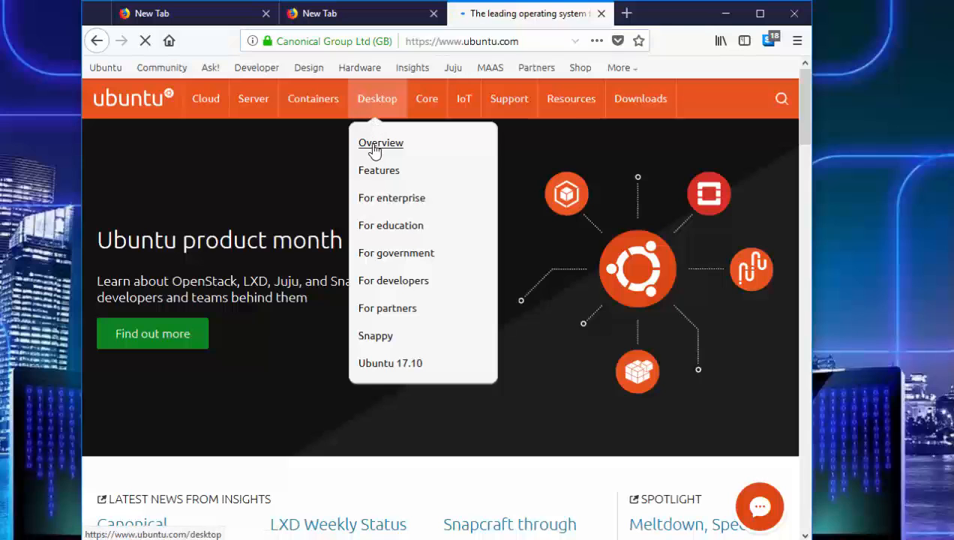
{"action": "left_click", "coordinate": [374, 148]}
{"action": "left_click", "coordinate": [213, 380]}
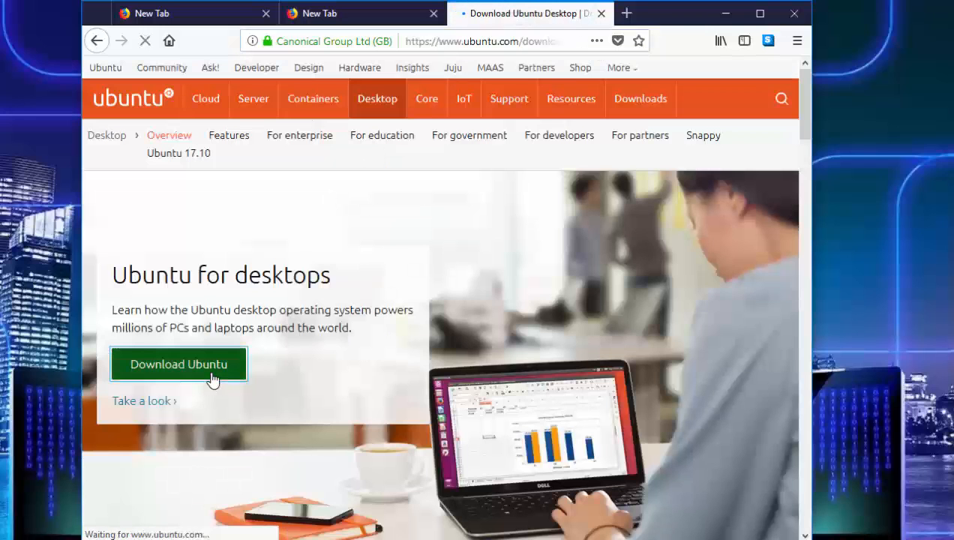
{"action": "mouse_move", "coordinate": [804, 132]}
{"action": "left_mouse_down"}
{"action": "mouse_move", "coordinate": [805, 180]}
{"action": "mouse_move", "coordinate": [810, 145]}
{"action": "left_mouse_up"}
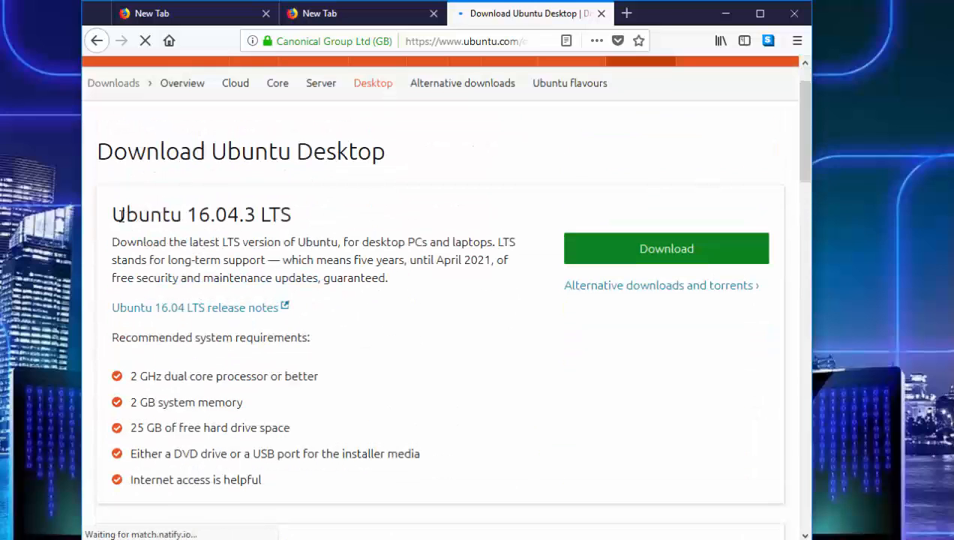
- Highlight the Ubuntu 16.04.3 LTS heading and the Ubuntu 17.10.1 nine-month support period phrase on the download page
{"action": "left_click_drag", "start_coordinate": [120, 216], "coordinate": [93, 225]}
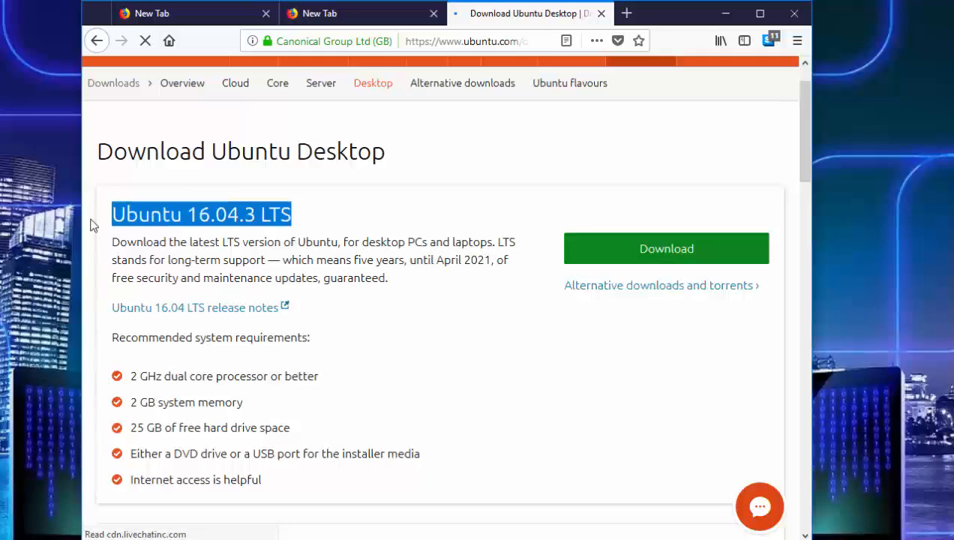
{"action": "left_click_drag", "start_coordinate": [801, 165], "coordinate": [780, 239]}
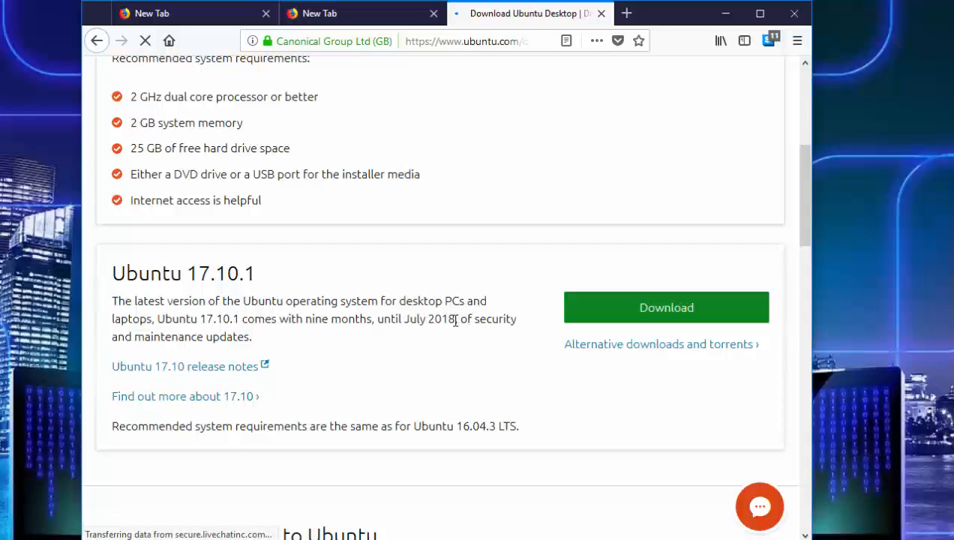
{"action": "left_click_drag", "start_coordinate": [456, 321], "coordinate": [264, 321]}
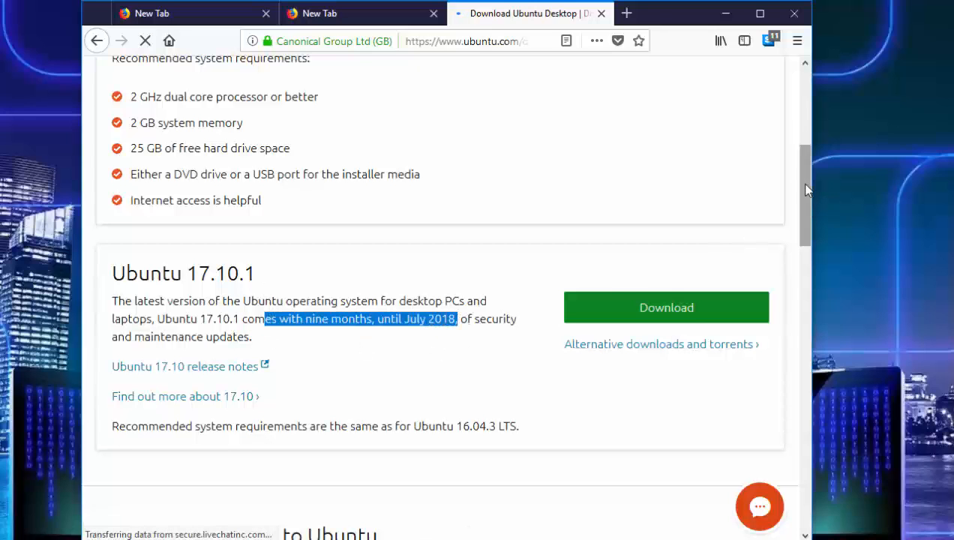
{"action": "left_click_drag", "start_coordinate": [807, 190], "coordinate": [794, 116]}
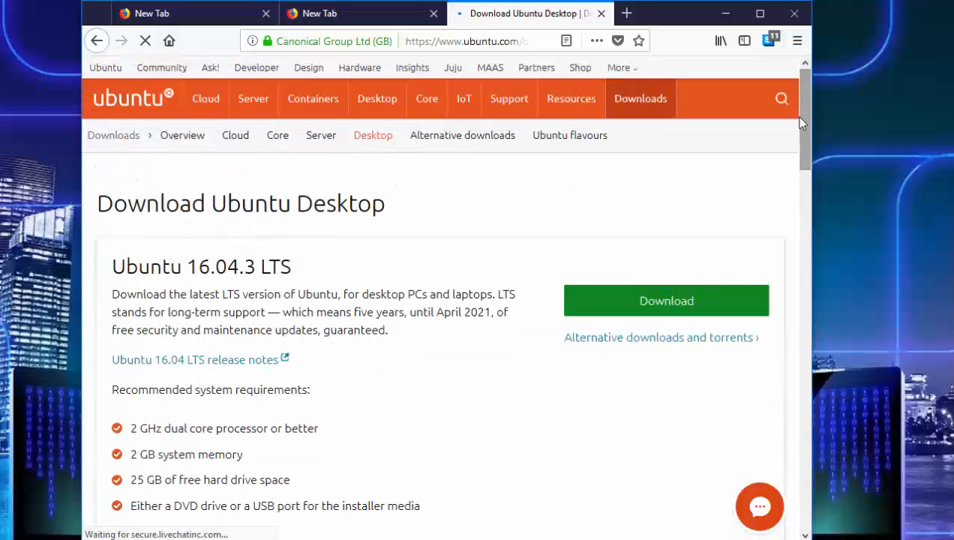
- Open the Alternative downloads and torrents page and highlight its BitTorrent heading
{"action": "left_click", "coordinate": [620, 339]}
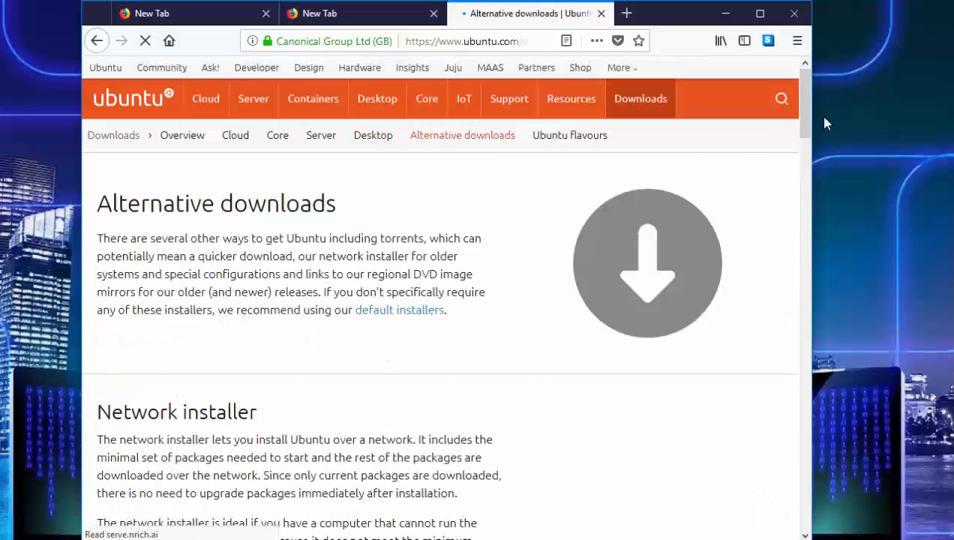
{"action": "left_click_drag", "start_coordinate": [801, 113], "coordinate": [803, 218]}
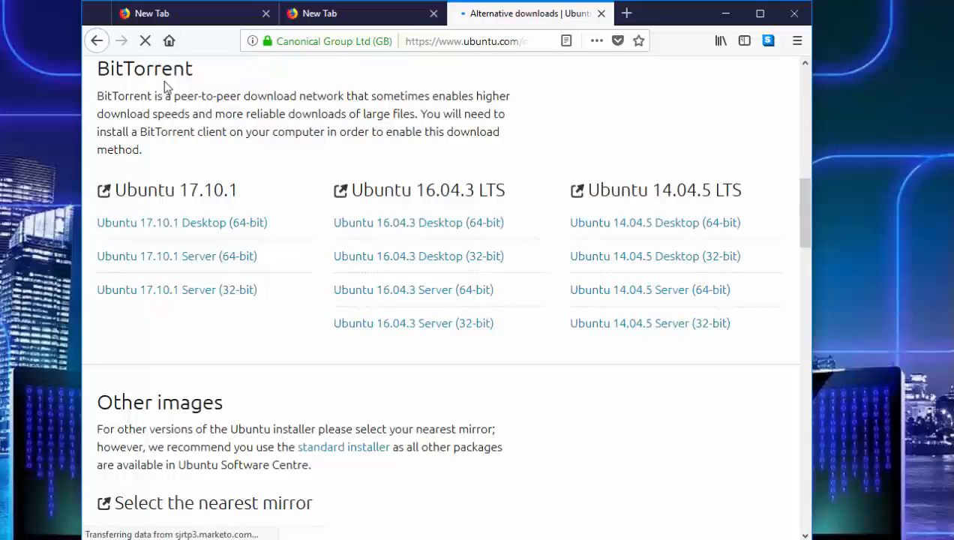
{"action": "left_click_drag", "start_coordinate": [197, 69], "coordinate": [100, 68]}
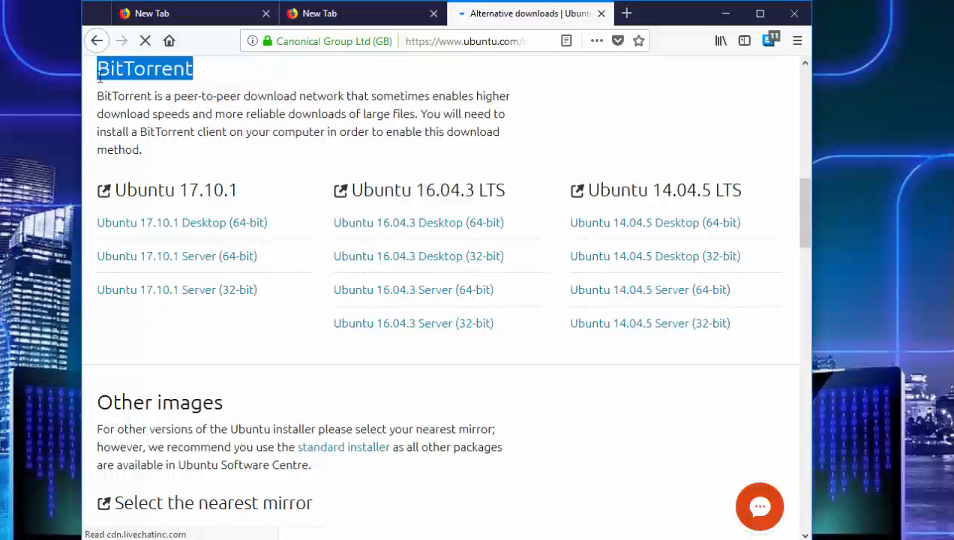
{"action": "left_click_drag", "start_coordinate": [805, 201], "coordinate": [804, 254]}
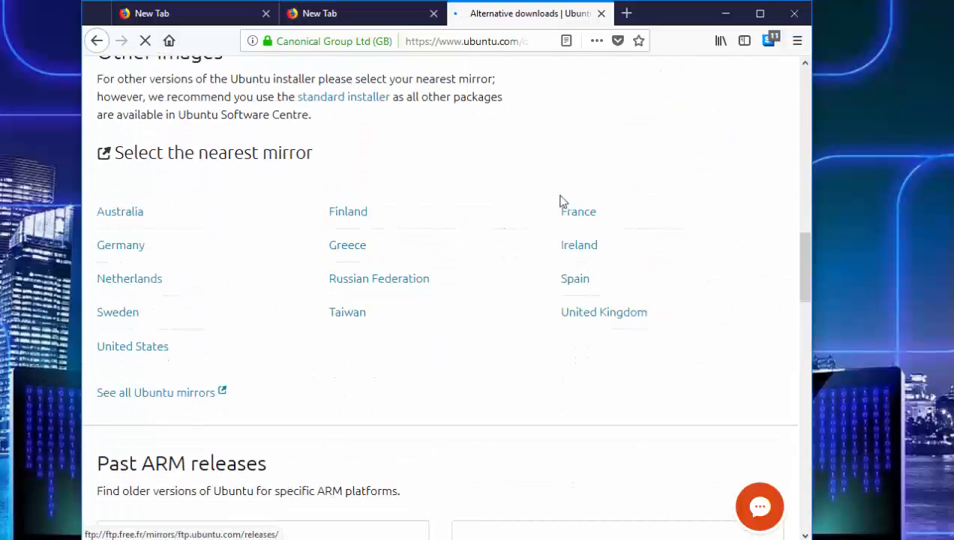
- Highlight the Australia, Finland and France mirror links in the nearest-mirror list, then clear the selection
{"action": "left_click_drag", "start_coordinate": [100, 186], "coordinate": [683, 227]}
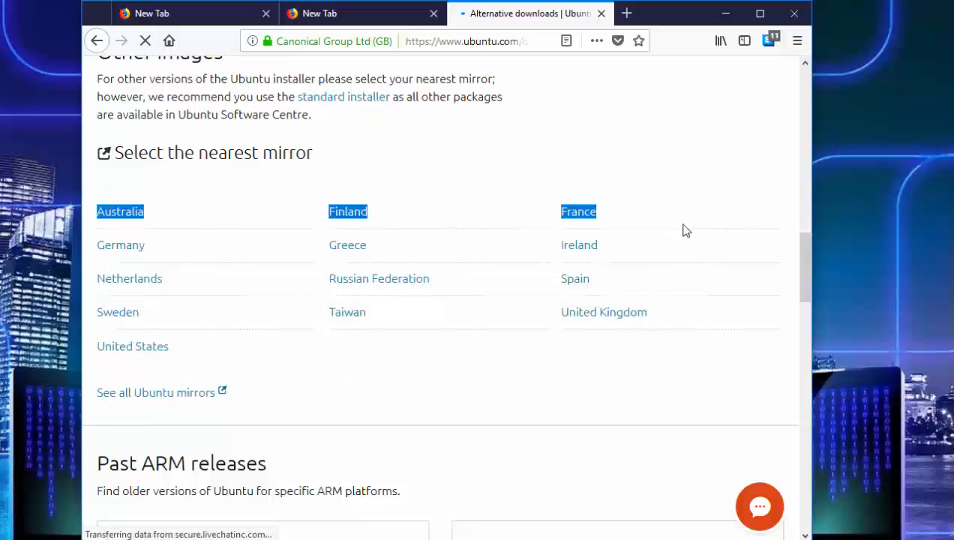
{"action": "right_click", "coordinate": [146, 394]}
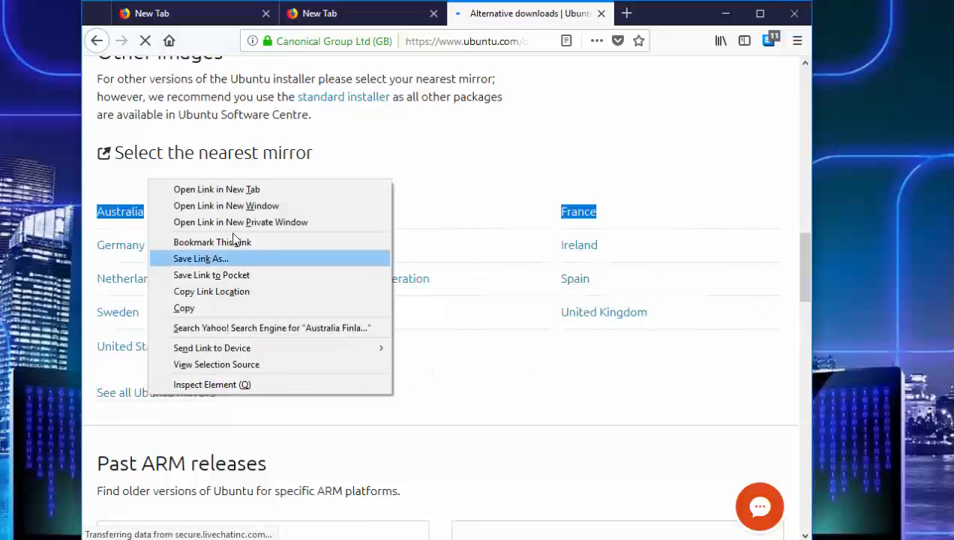
{"action": "left_click", "coordinate": [804, 297]}
{"action": "left_click_drag", "start_coordinate": [805, 283], "coordinate": [805, 249]}
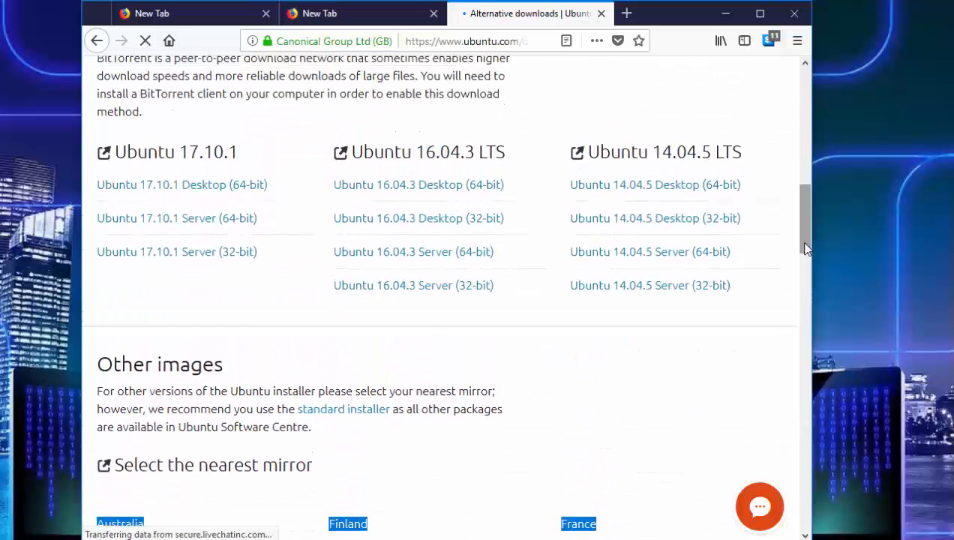
{"action": "left_click", "coordinate": [507, 141]}
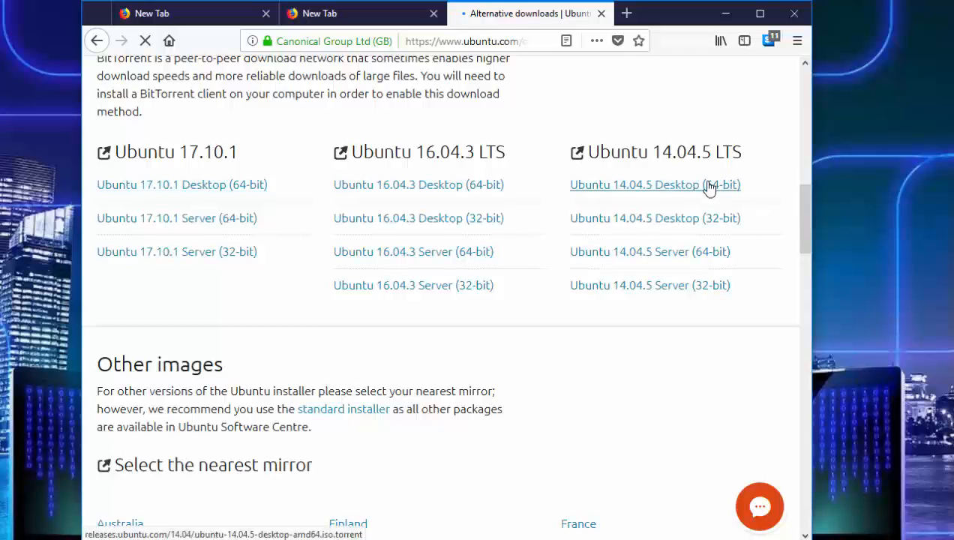
- Download the Ubuntu 14.04.5 Desktop (64-bit) torrent file and add it to µTorrent from the downloads list
{"action": "left_click", "coordinate": [676, 192]}
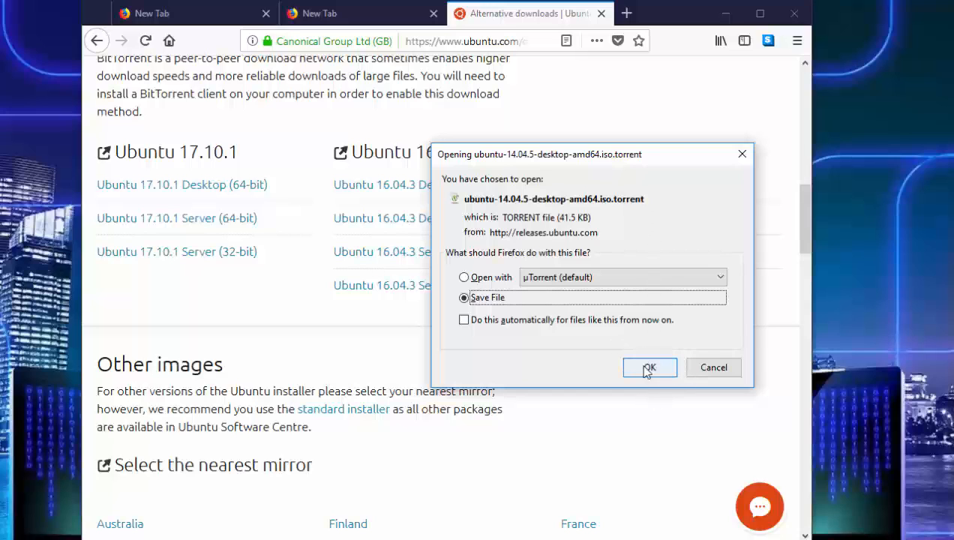
{"action": "left_click", "coordinate": [647, 368]}
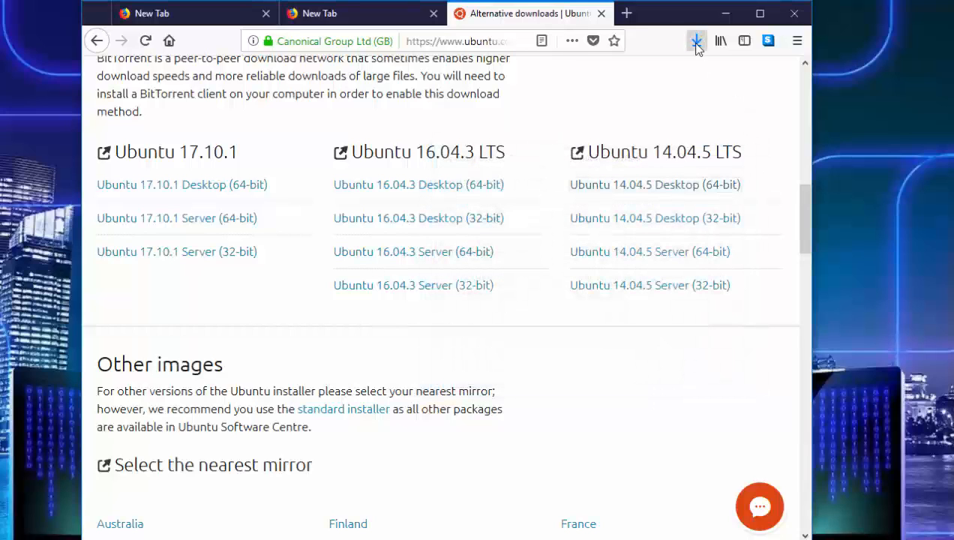
{"action": "left_click", "coordinate": [697, 45]}
{"action": "left_click", "coordinate": [578, 86]}
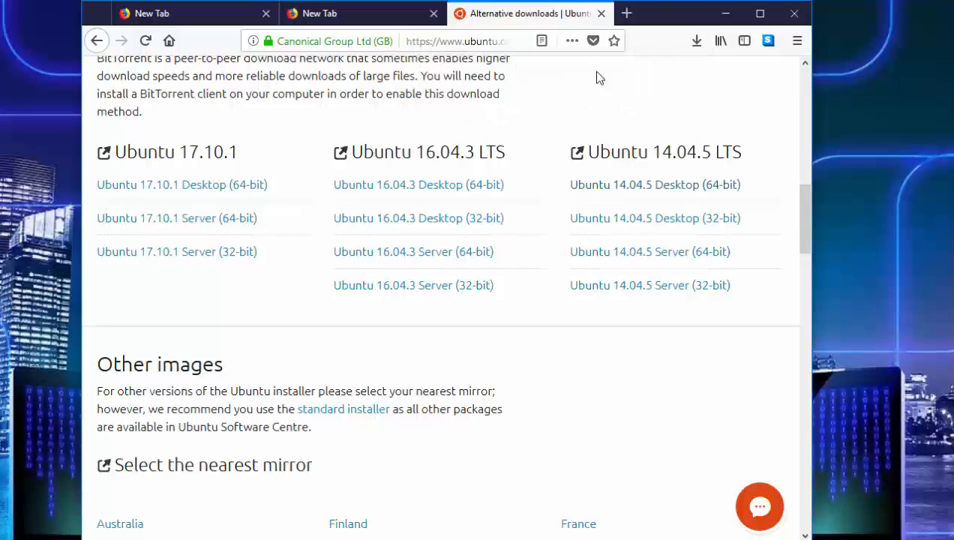
{"action": "left_click", "coordinate": [725, 13]}
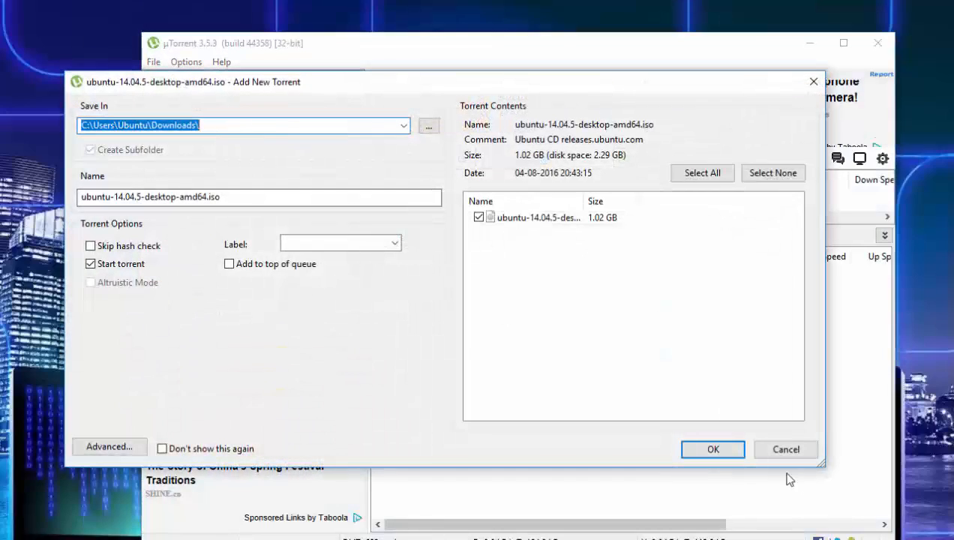
{"action": "left_click", "coordinate": [727, 448]}
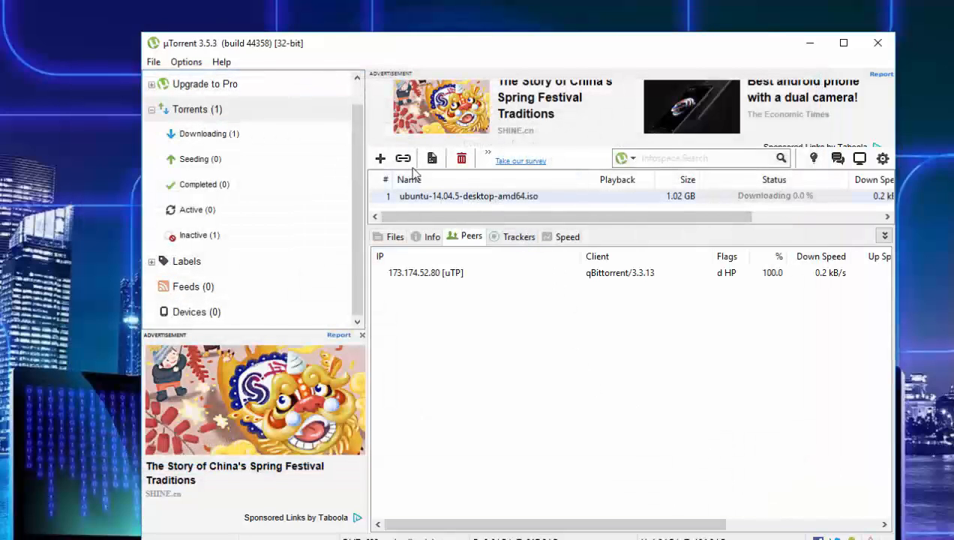
- Pause the ubuntu-14.04.5-desktop-amd64.iso torrent and minimize µTorrent
{"action": "right_click", "coordinate": [399, 216]}
{"action": "right_click", "coordinate": [394, 200]}
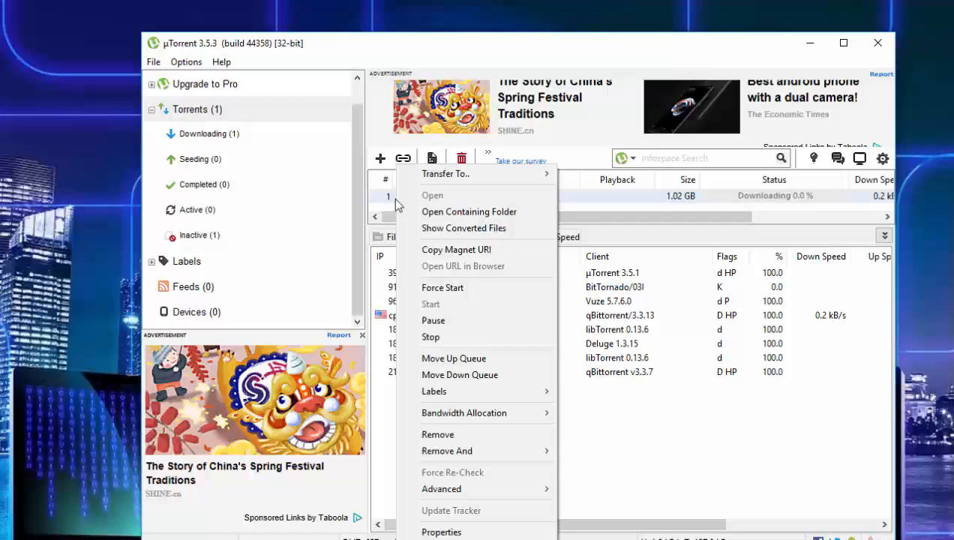
{"action": "left_click", "coordinate": [448, 335]}
{"action": "left_click", "coordinate": [810, 42]}
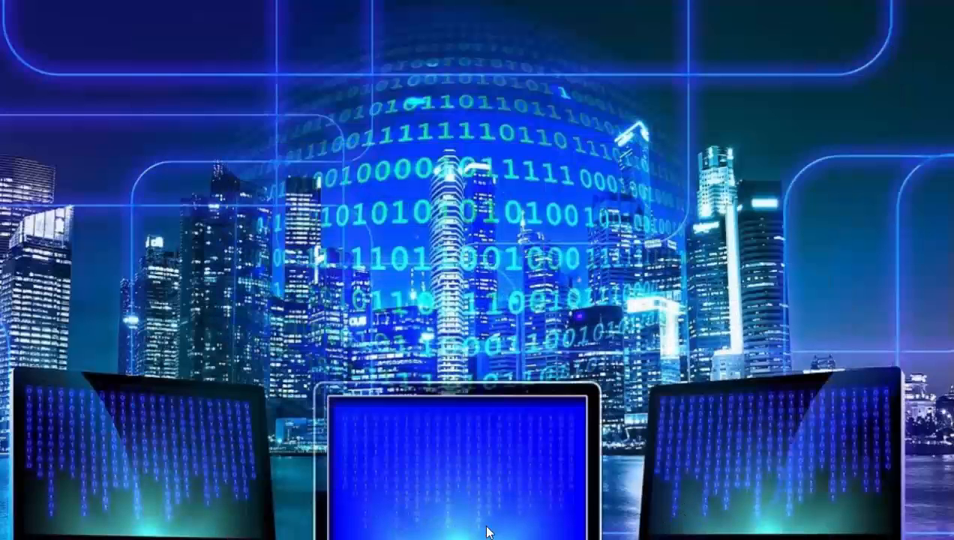
- Switch to the Working Txt notes window
{"action": "mouse_move", "coordinate": [466, 539]}
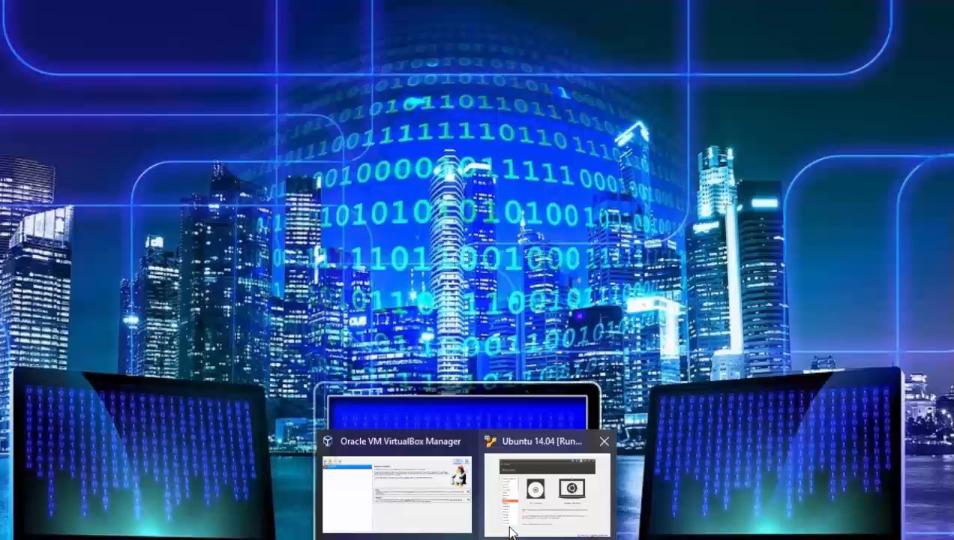
{"action": "mouse_move", "coordinate": [508, 531]}
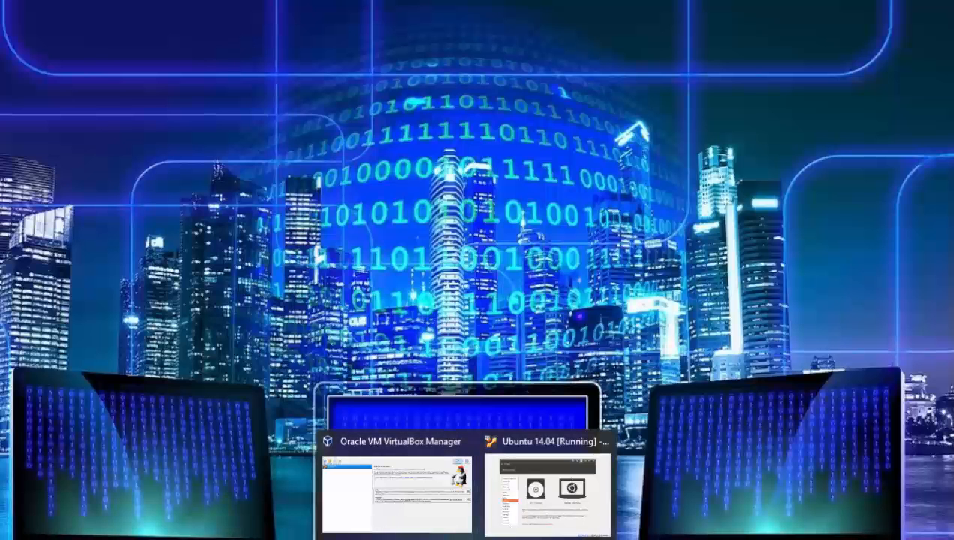
{"action": "mouse_move", "coordinate": [430, 537]}
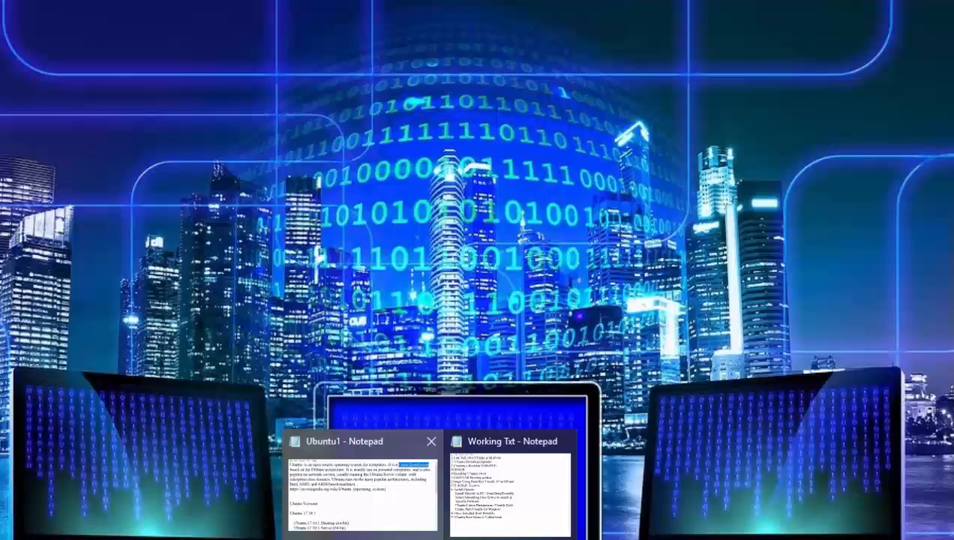
{"action": "left_click", "coordinate": [521, 474]}
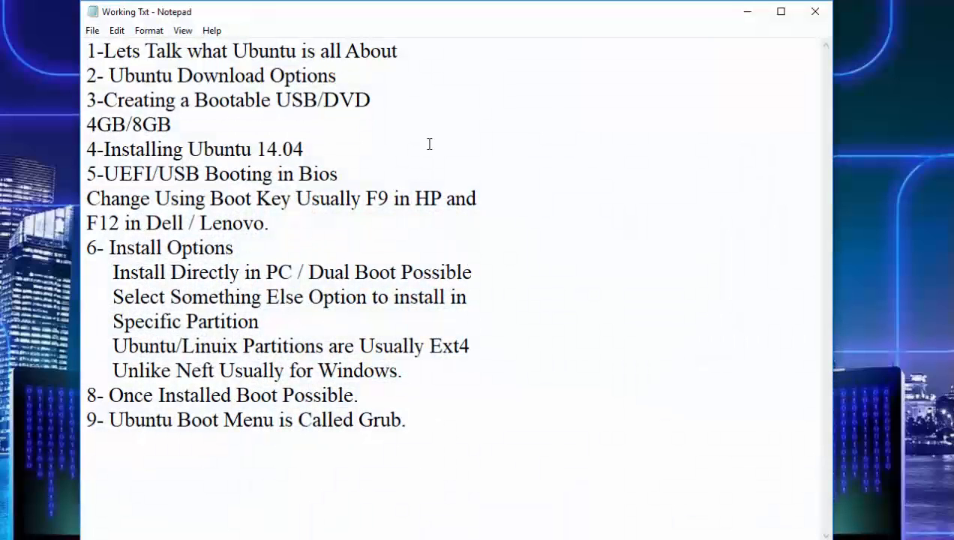
- Append "- Rufus / Stratup disk creator on Ubuntu" to the 4GB/8GB line under item 3
{"action": "left_click", "coordinate": [172, 121]}
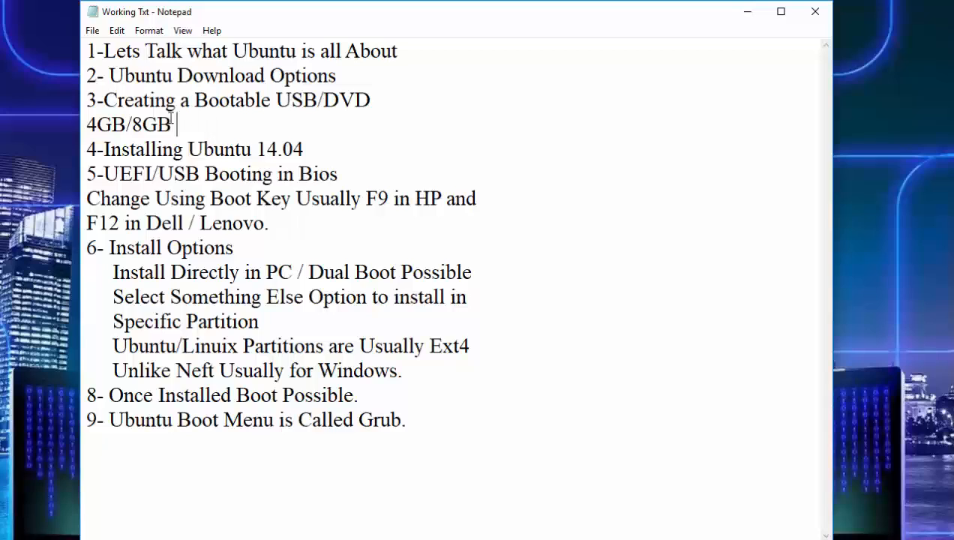
{"action": "left_click_drag", "start_coordinate": [171, 121], "coordinate": [98, 100]}
{"action": "left_click", "coordinate": [104, 100]}
{"action": "left_click", "coordinate": [200, 125]}
{"action": "type", "text": "- Rufus"}
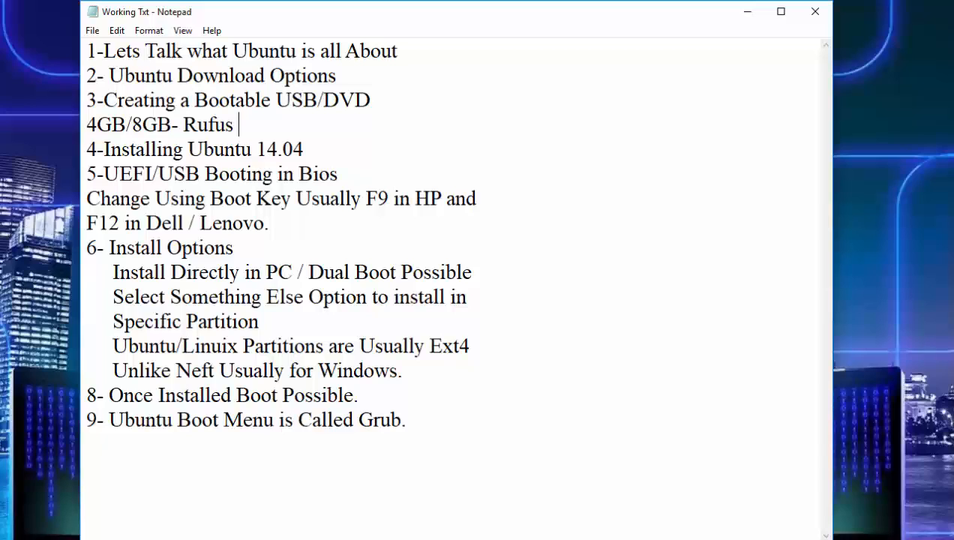
{"action": "type", "text": "/"}
{"action": "type", "text": "Stratup"}
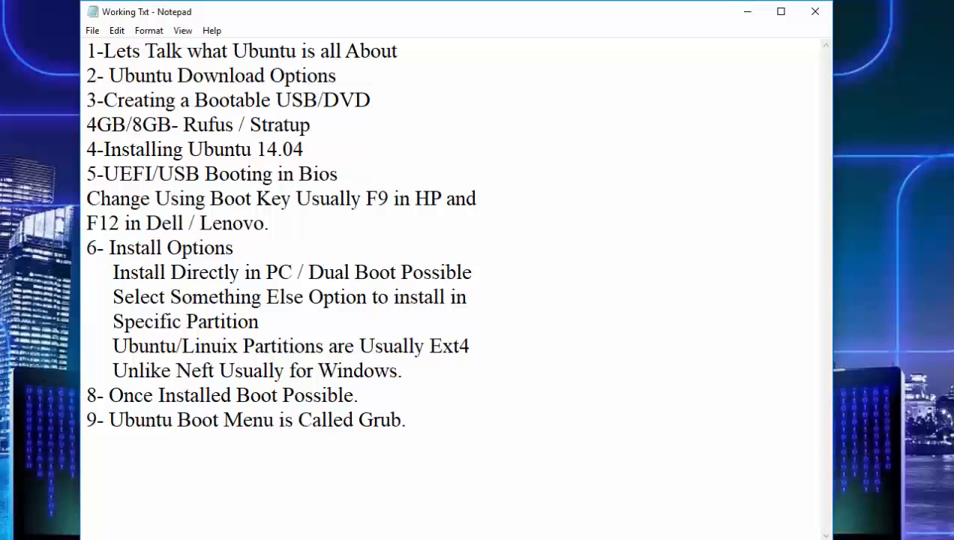
{"action": "type", "text": " disk cr"}
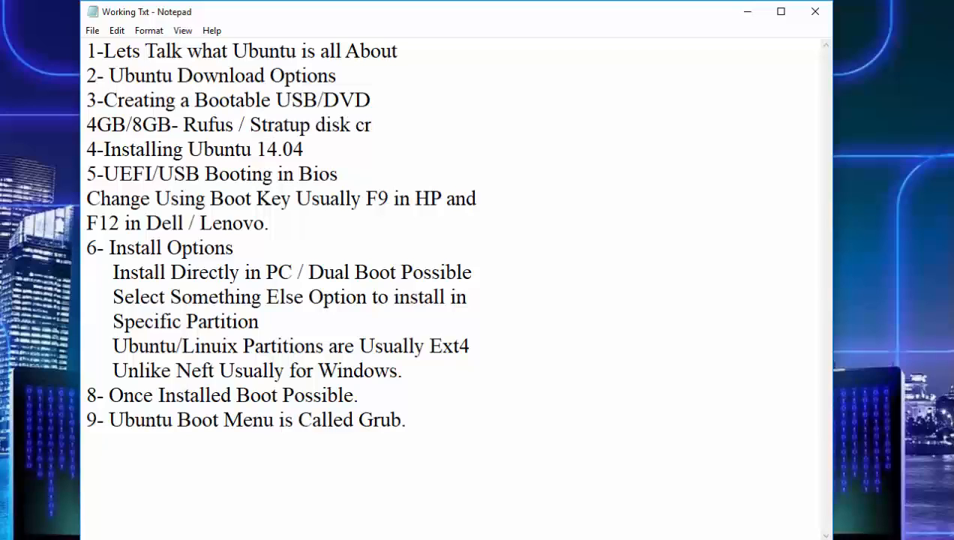
{"action": "type", "text": "eator on Lin"}
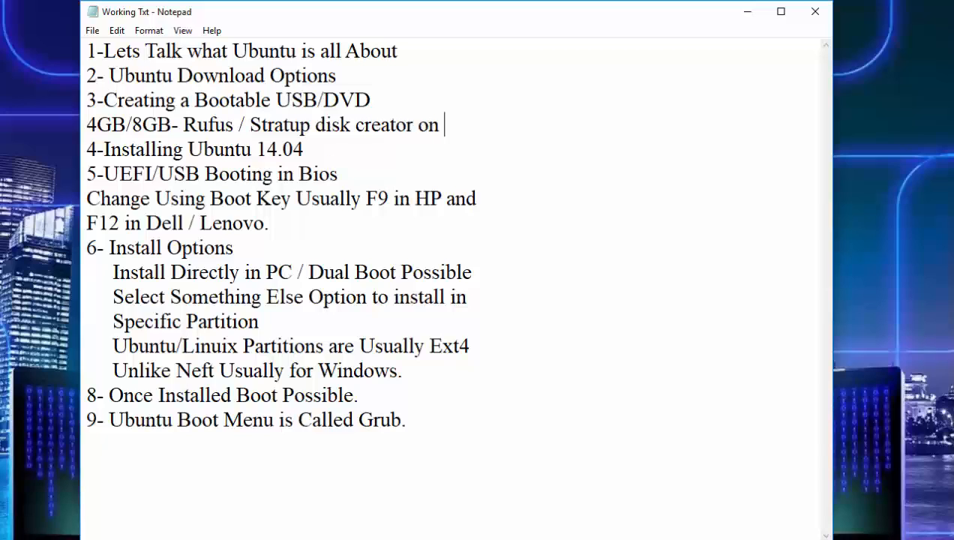
{"action": "key", "text": "BackSpace"}
{"action": "key", "text": "BackSpace"}
{"action": "key", "text": "BackSpace"}
{"action": "type", "text": "Ubuntu"}
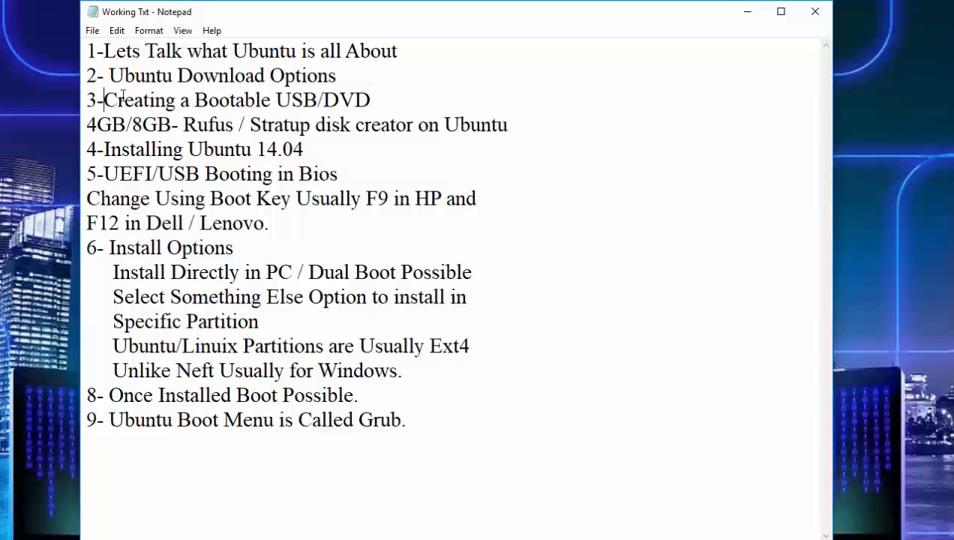
- Highlight item 3 with its tools line, then the phrase Bootable USB/DVD
{"action": "left_click_drag", "start_coordinate": [104, 100], "coordinate": [511, 128]}
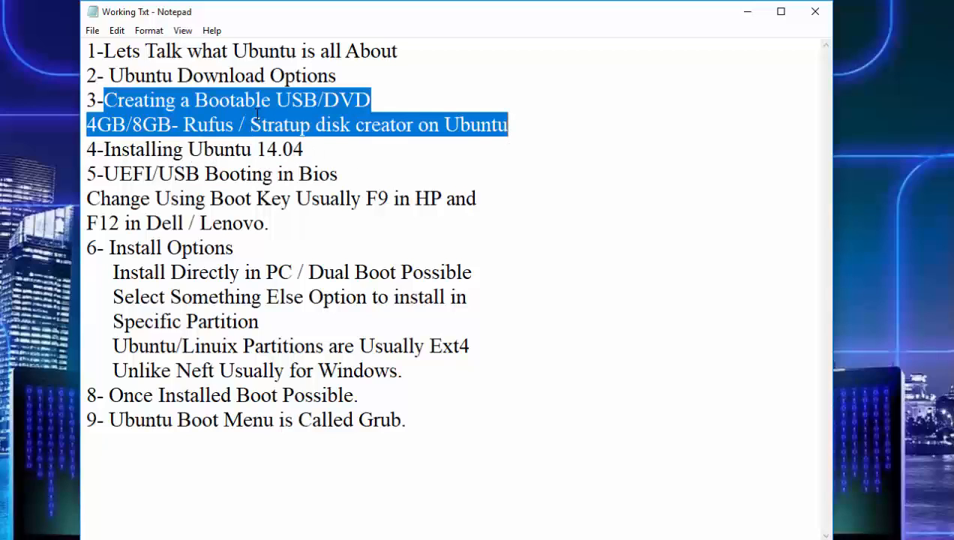
{"action": "left_click", "coordinate": [189, 100]}
{"action": "left_click_drag", "start_coordinate": [195, 100], "coordinate": [375, 100]}
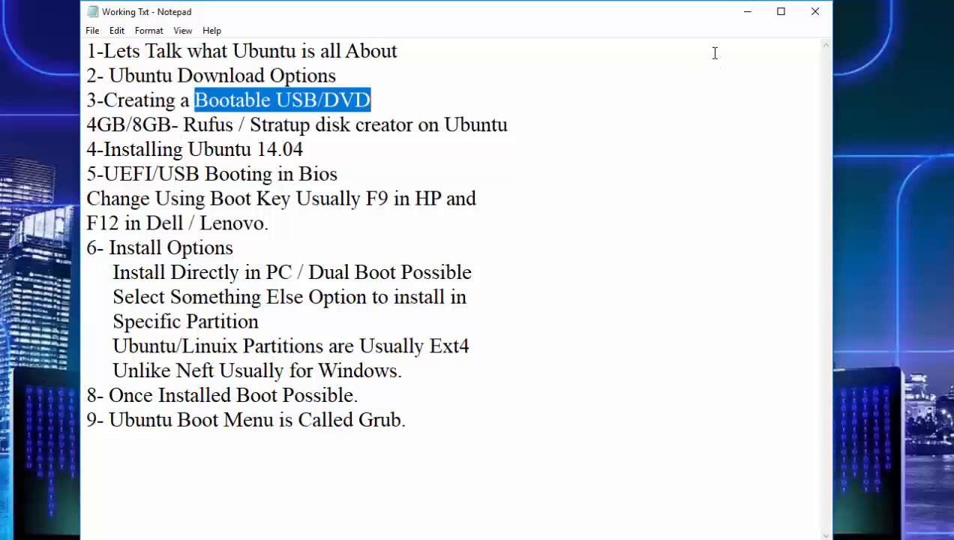
{"action": "left_click", "coordinate": [756, 16]}
- Highlight the UEFI/USB Booting in Bios text of item 5
{"action": "left_click_drag", "start_coordinate": [339, 174], "coordinate": [106, 172]}
{"action": "left_click", "coordinate": [357, 177]}
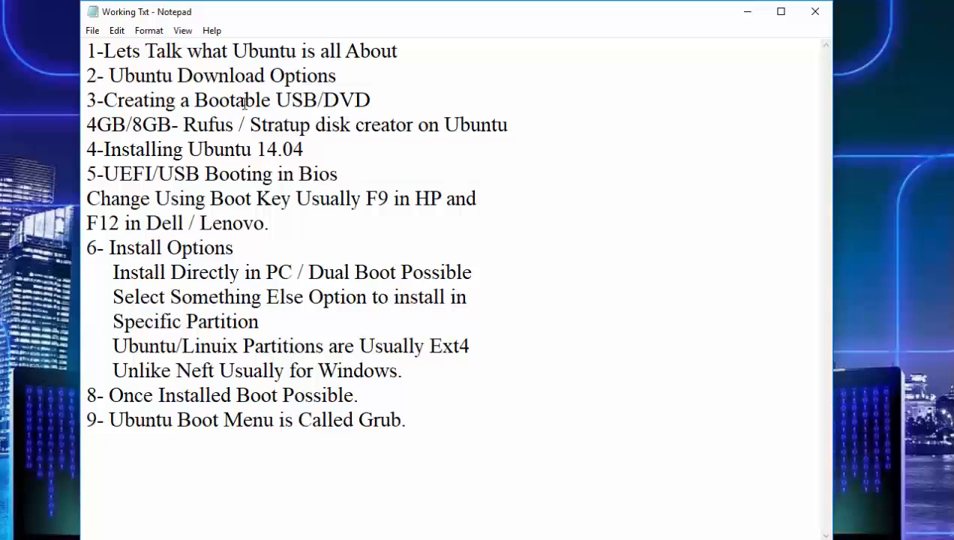
{"action": "left_click_drag", "start_coordinate": [193, 100], "coordinate": [105, 172]}
{"action": "left_click", "coordinate": [345, 166]}
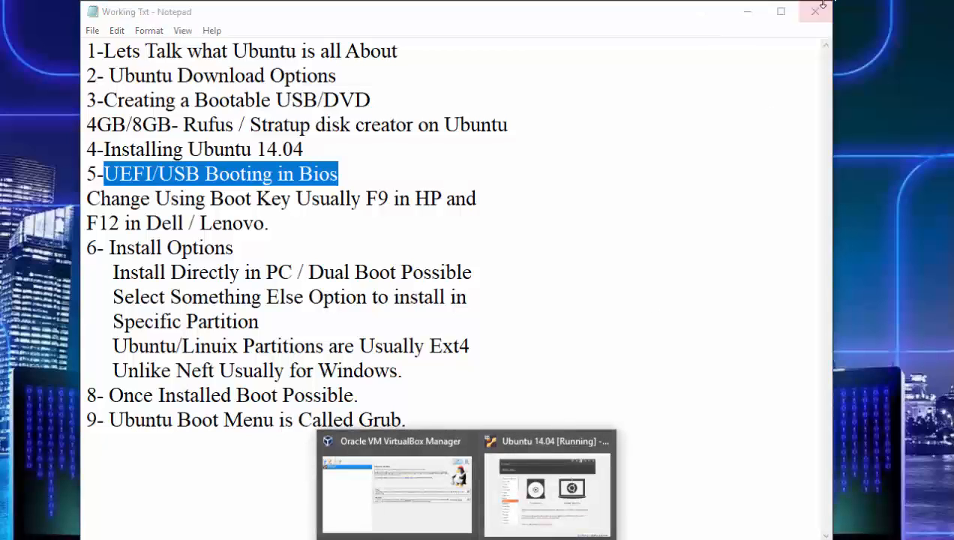
- Minimize the notes and switch to the running Ubuntu 14.04 virtual machine
{"action": "left_click", "coordinate": [748, 12]}
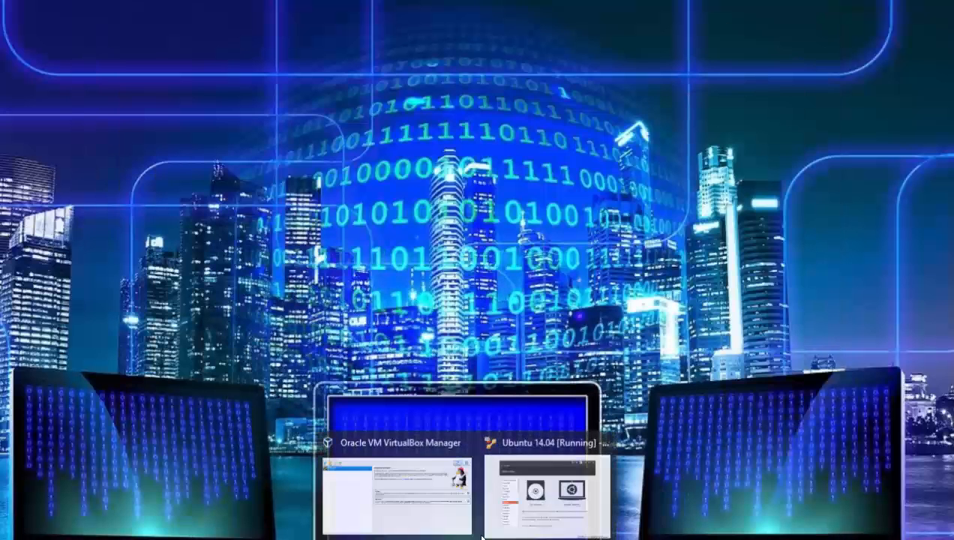
{"action": "left_click", "coordinate": [507, 491]}
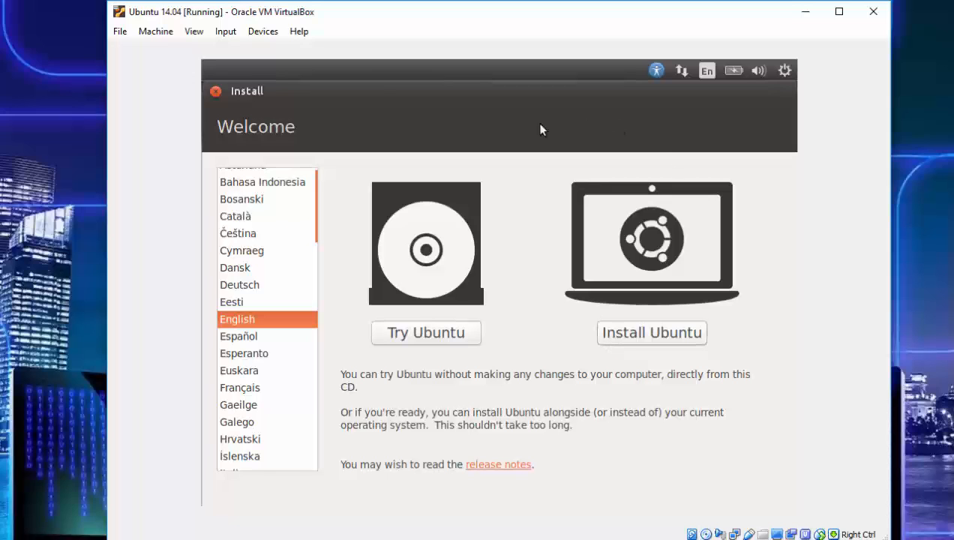
- Choose Install Ubuntu and continue through the preparation screen with both optional checkboxes left unticked
{"action": "left_click", "coordinate": [635, 338]}
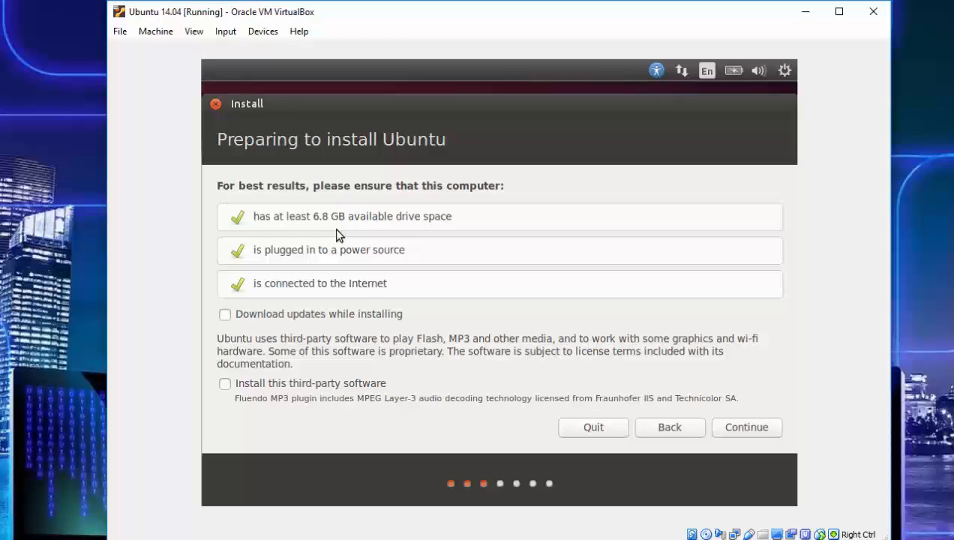
{"action": "left_click", "coordinate": [292, 318]}
{"action": "left_click", "coordinate": [291, 318]}
{"action": "left_click", "coordinate": [292, 318]}
{"action": "left_click", "coordinate": [291, 316]}
{"action": "left_click", "coordinate": [825, 539]}
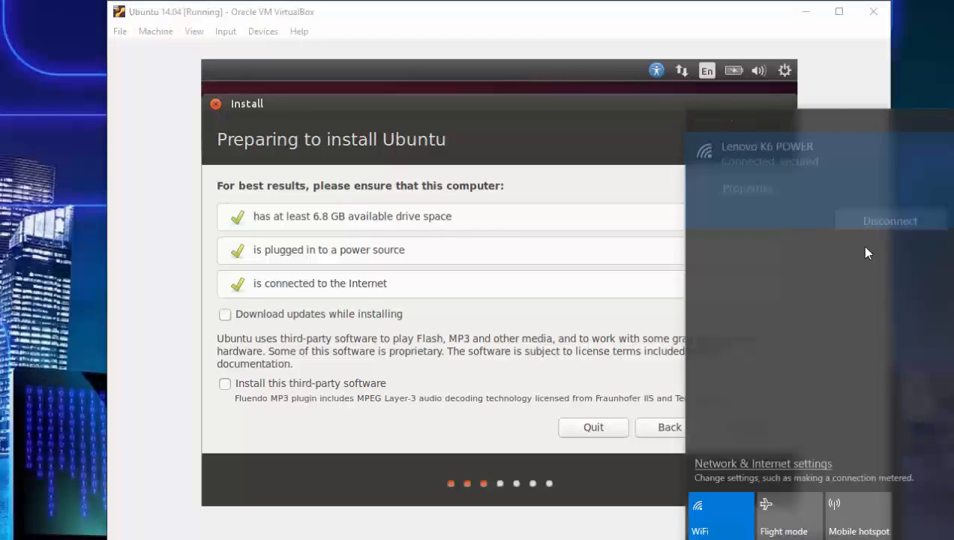
{"action": "left_click", "coordinate": [592, 255]}
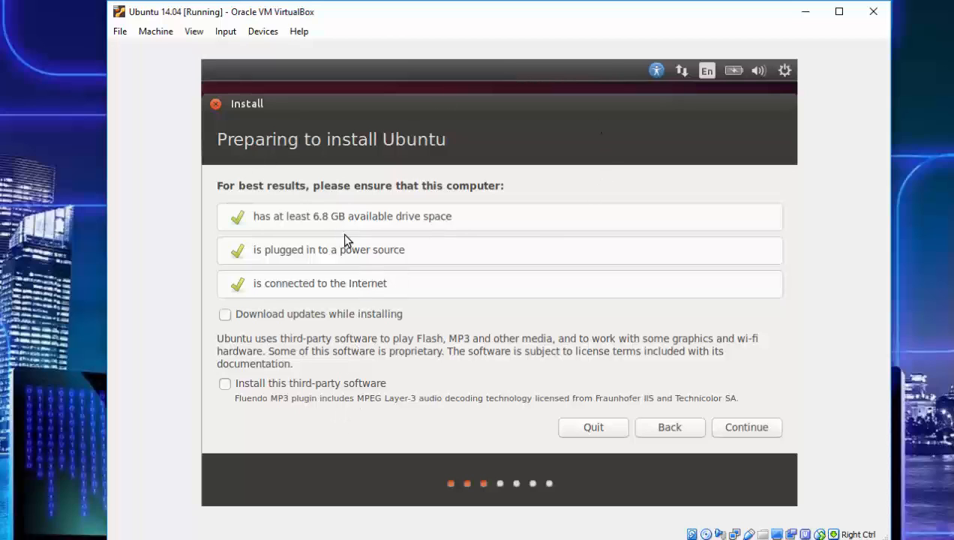
{"action": "left_click", "coordinate": [758, 432]}
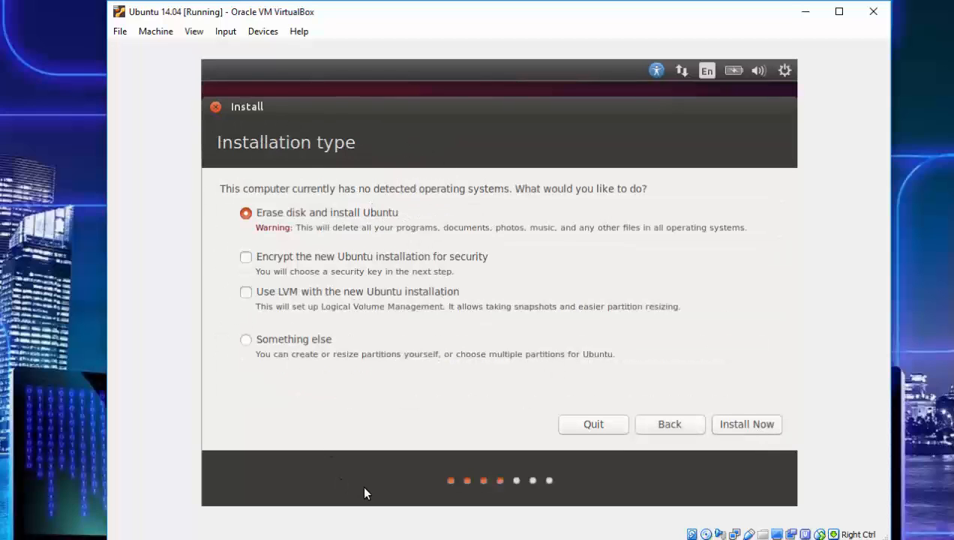
- Switch to the Working Txt notes to review the install options, then minimize them again
{"action": "mouse_move", "coordinate": [429, 539]}
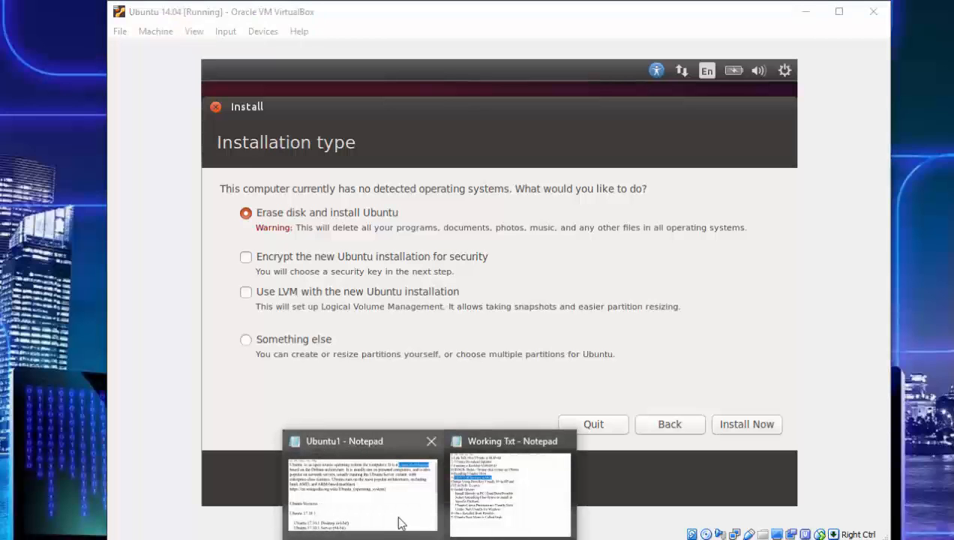
{"action": "left_click", "coordinate": [530, 478]}
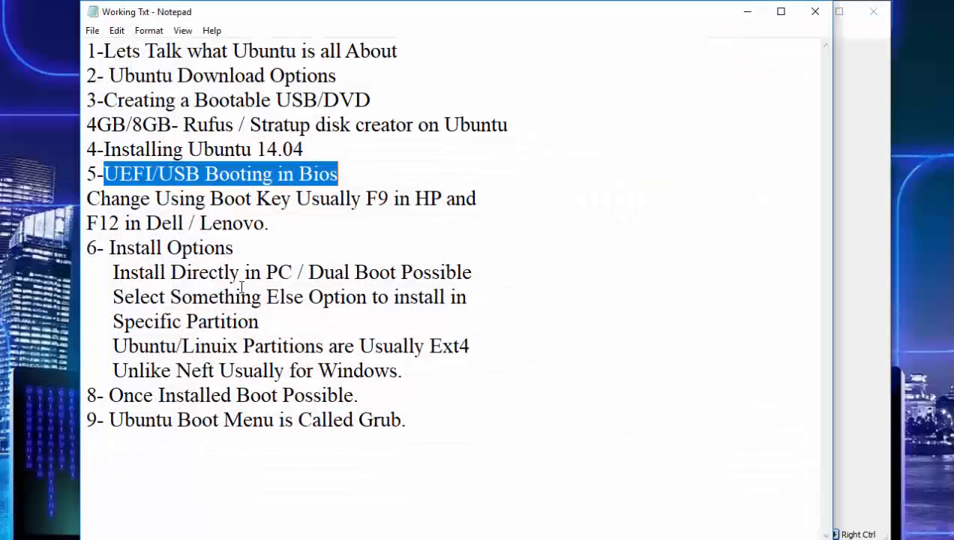
{"action": "left_click", "coordinate": [118, 246]}
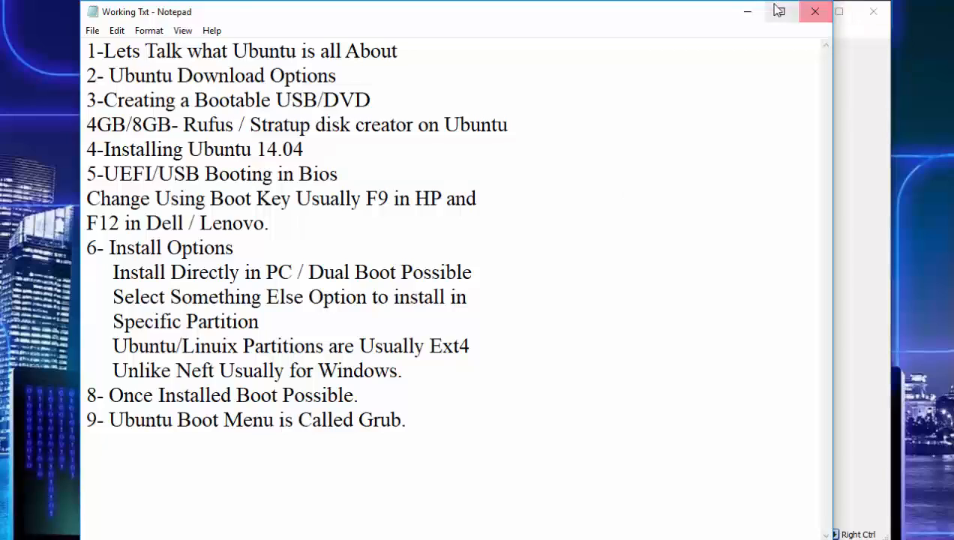
{"action": "left_click", "coordinate": [747, 11]}
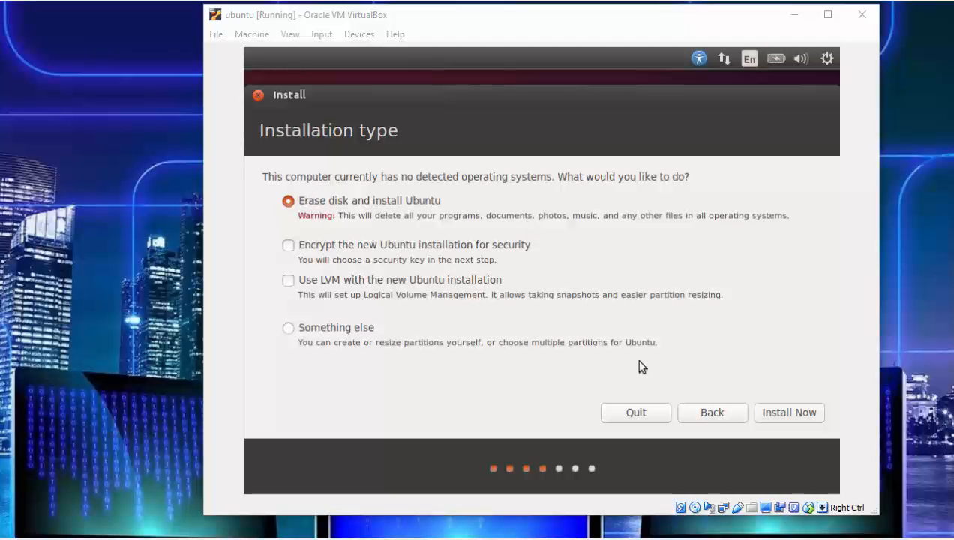
- Install with Erase disk and install Ubuntu and confirm writing the changes to the disks
{"action": "left_click", "coordinate": [790, 406]}
{"action": "left_click", "coordinate": [791, 409]}
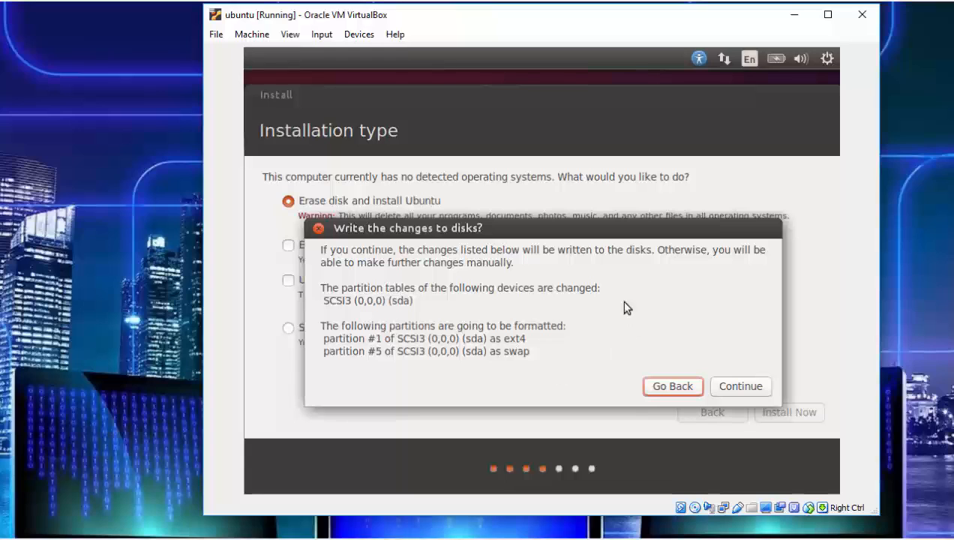
{"action": "left_click", "coordinate": [722, 386]}
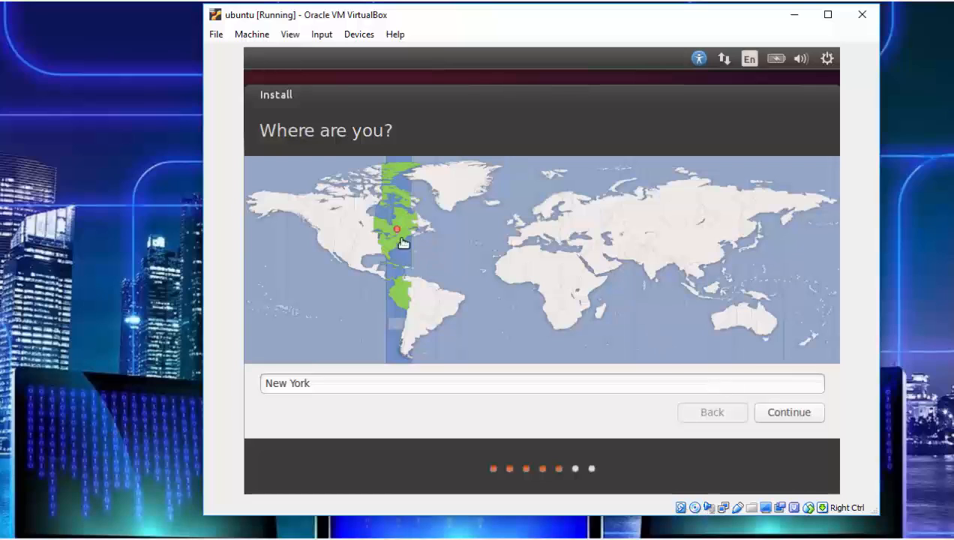
- Set the location to Kolkata on the map and continue past the English (US) keyboard layout
{"action": "left_click", "coordinate": [648, 270]}
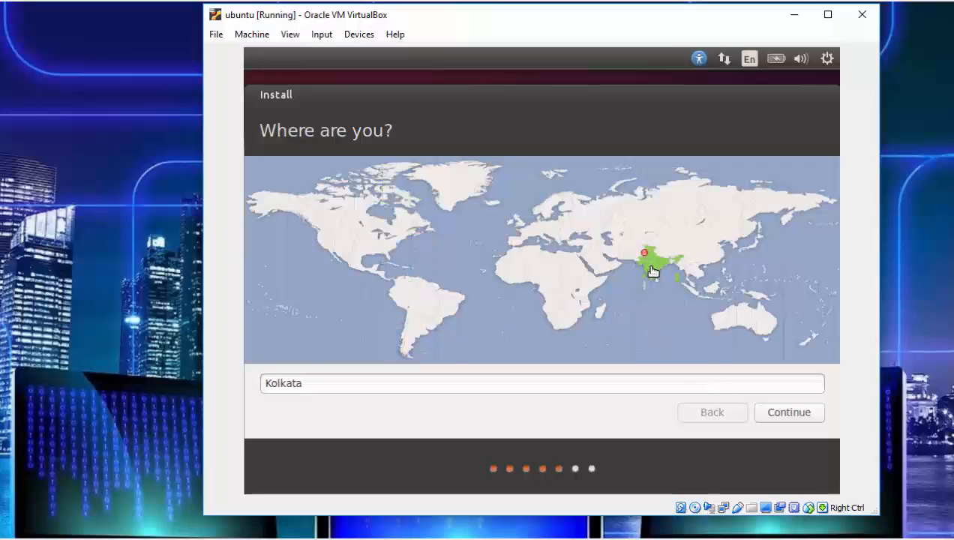
{"action": "left_click", "coordinate": [786, 419]}
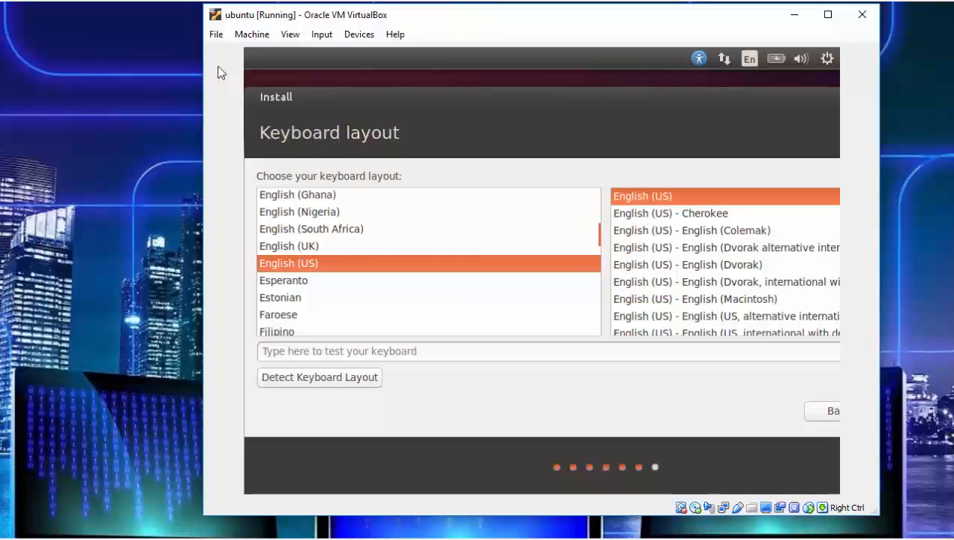
{"action": "left_click_drag", "start_coordinate": [201, 29], "coordinate": [61, 29]}
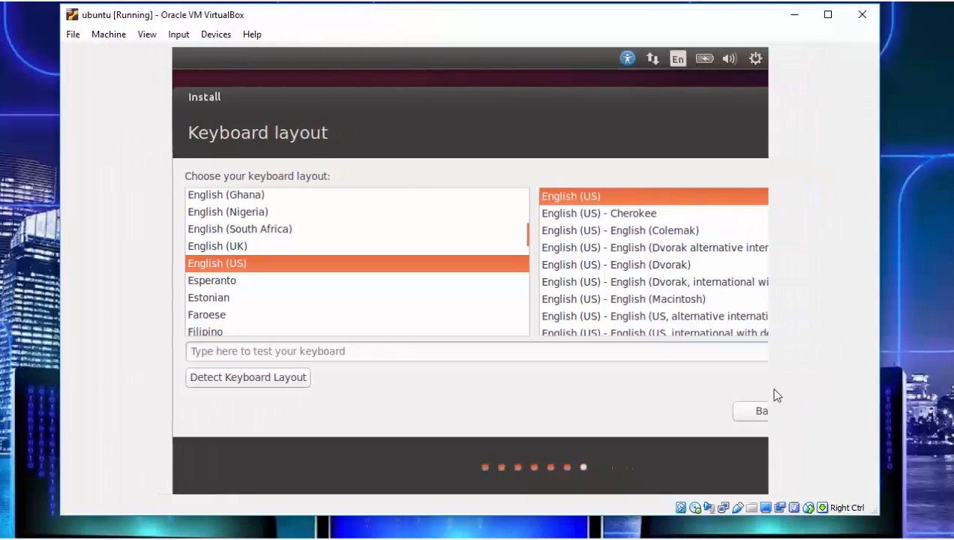
{"action": "left_click", "coordinate": [732, 418]}
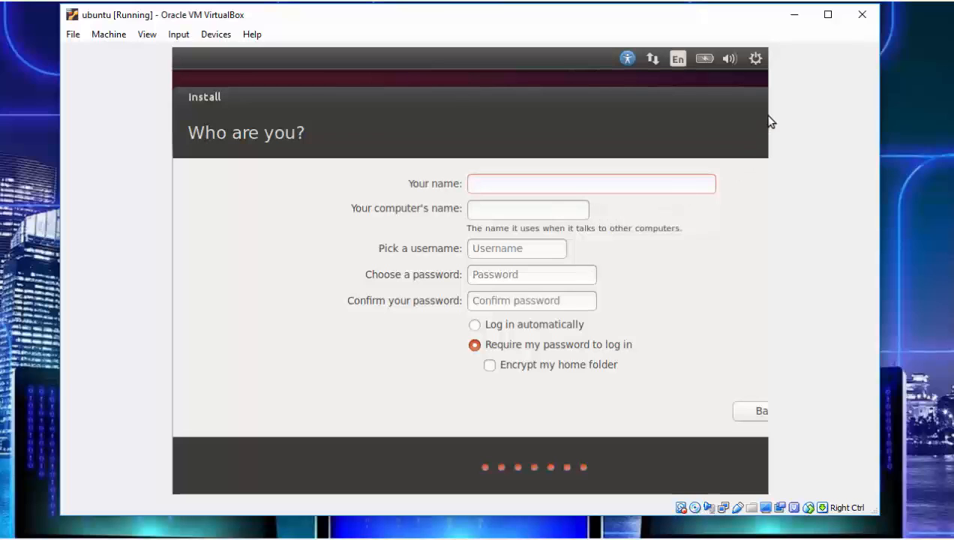
- Return to the virtual machine window and continue past the Kolkata location screen again
{"action": "left_click", "coordinate": [828, 15]}
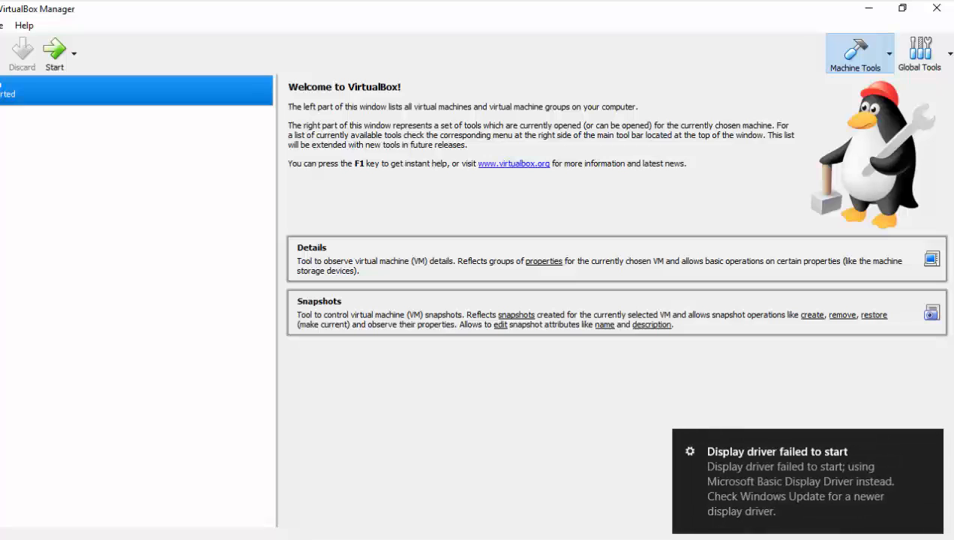
{"action": "mouse_move", "coordinate": [744, 466]}
{"action": "left_click", "coordinate": [480, 538]}
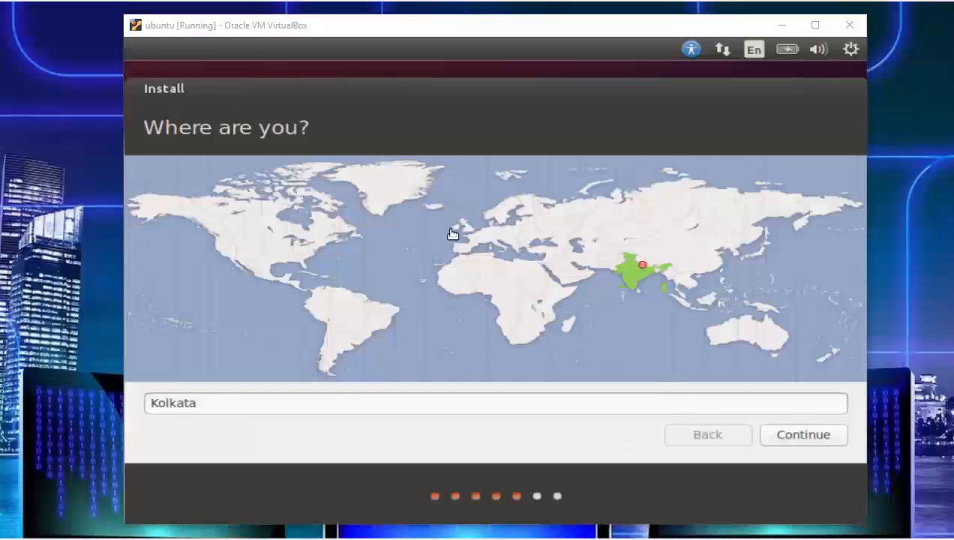
{"action": "left_click", "coordinate": [809, 444]}
{"action": "left_click", "coordinate": [809, 444]}
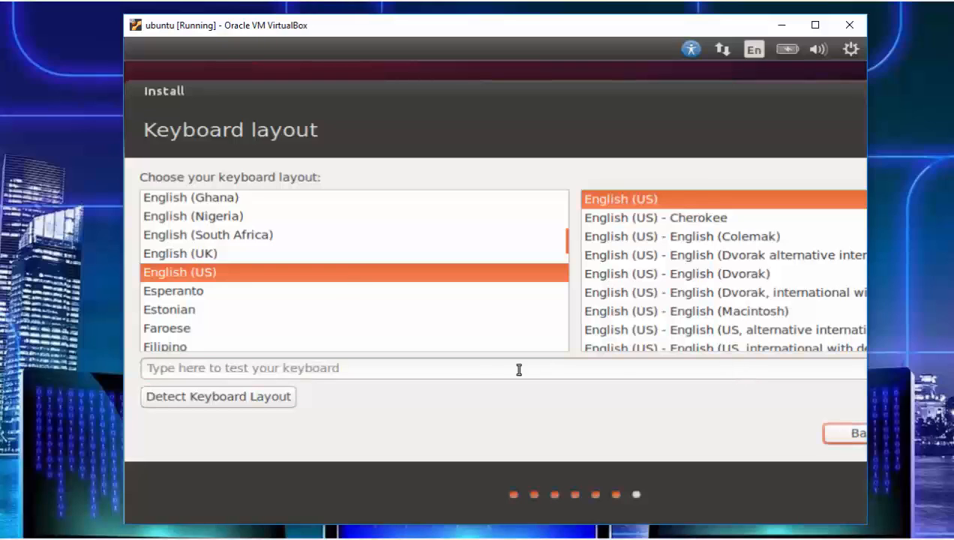
- Resize the virtual machine window, keep the English (US) keyboard layout and continue to the account screen
{"action": "left_click", "coordinate": [460, 371]}
{"action": "key", "text": "Tab"}
{"action": "key", "text": "Tab"}
{"action": "key", "text": "Tab"}
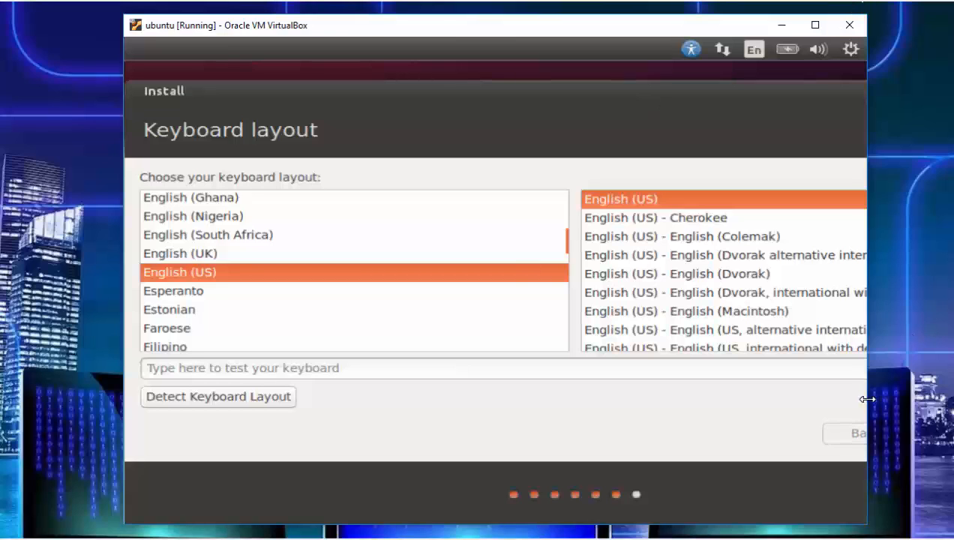
{"action": "left_click_drag", "start_coordinate": [867, 399], "coordinate": [920, 399]}
{"action": "left_click_drag", "start_coordinate": [589, 30], "coordinate": [341, 38]}
{"action": "right_click", "coordinate": [513, 41]}
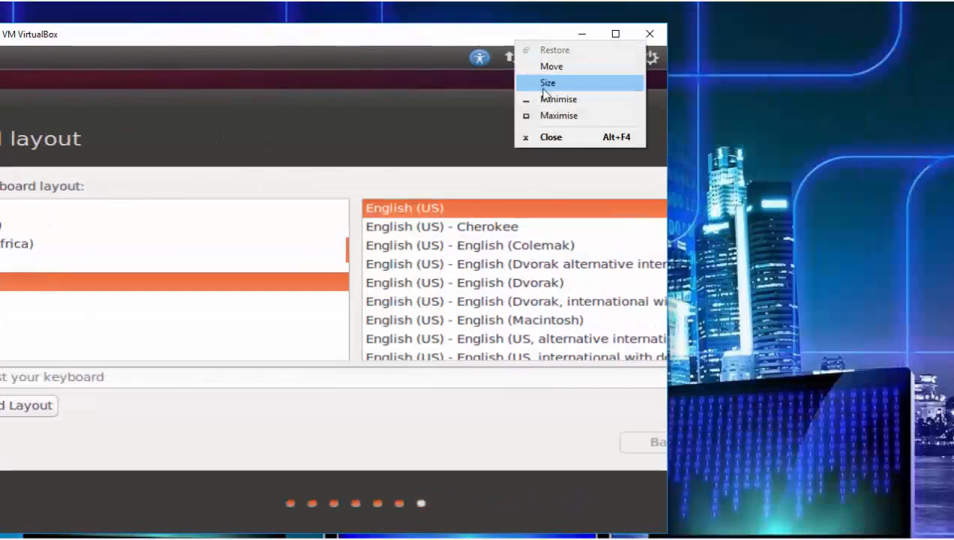
{"action": "left_click", "coordinate": [545, 115]}
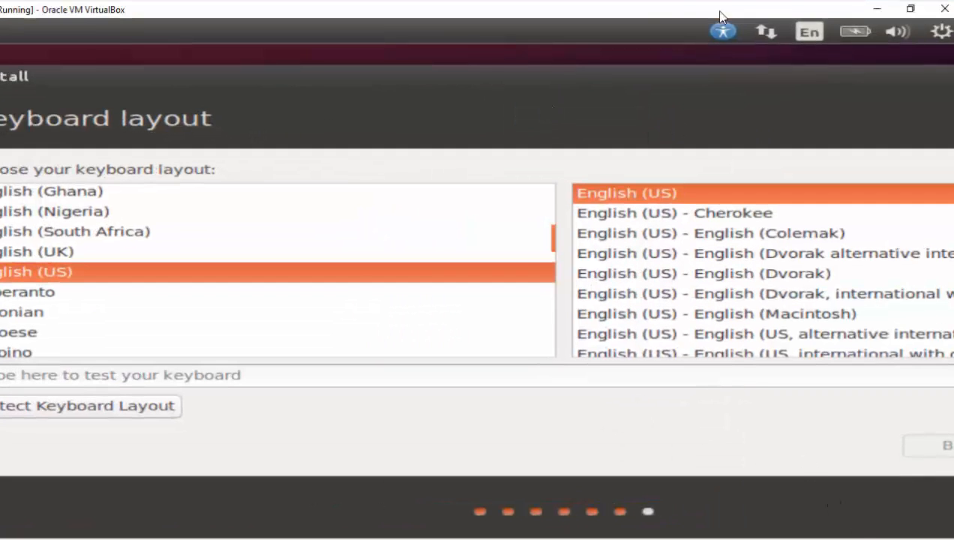
{"action": "right_click", "coordinate": [659, 13]}
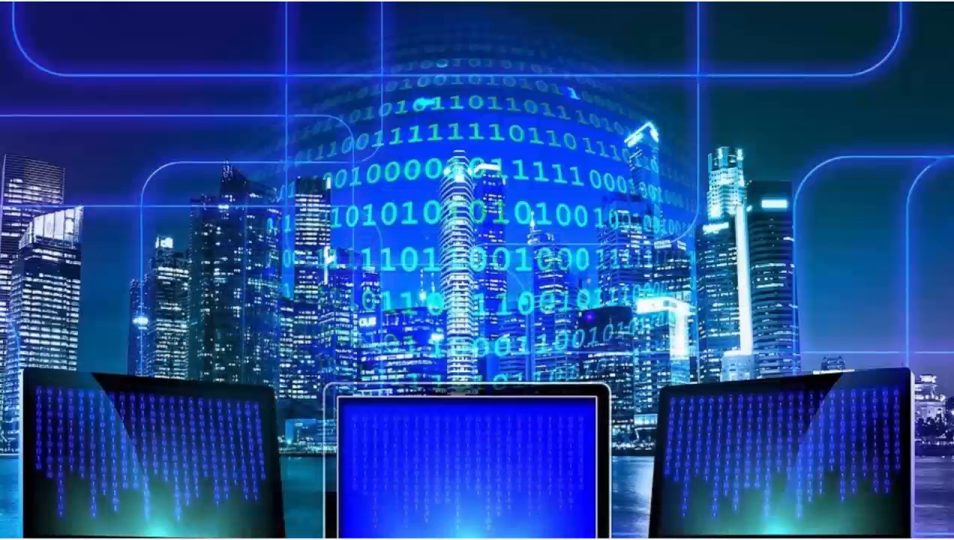
{"action": "mouse_move", "coordinate": [440, 537]}
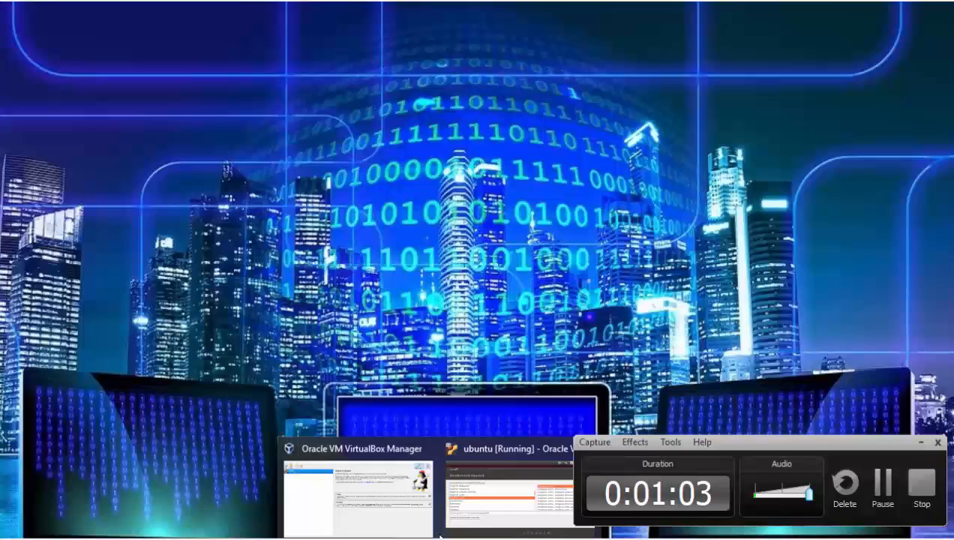
{"action": "left_click", "coordinate": [501, 449]}
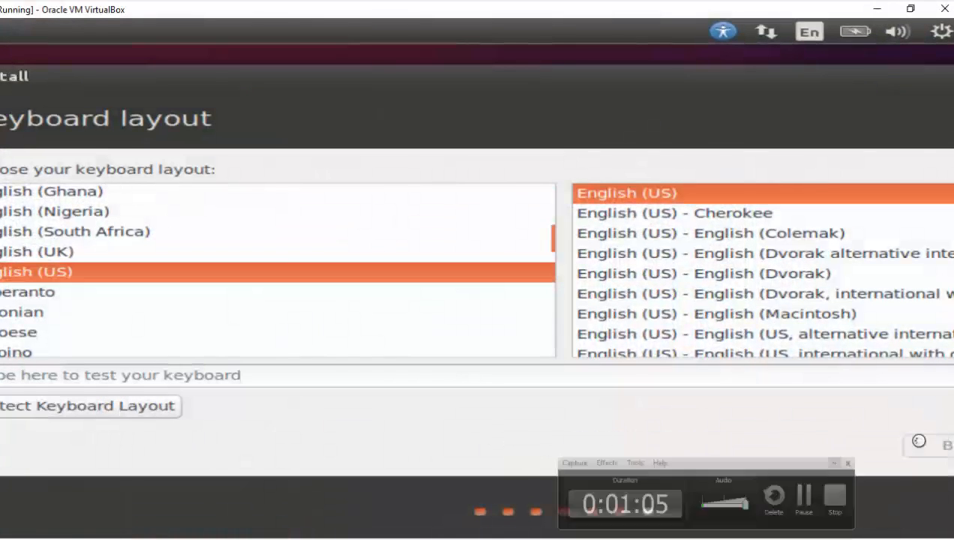
{"action": "left_click", "coordinate": [910, 8]}
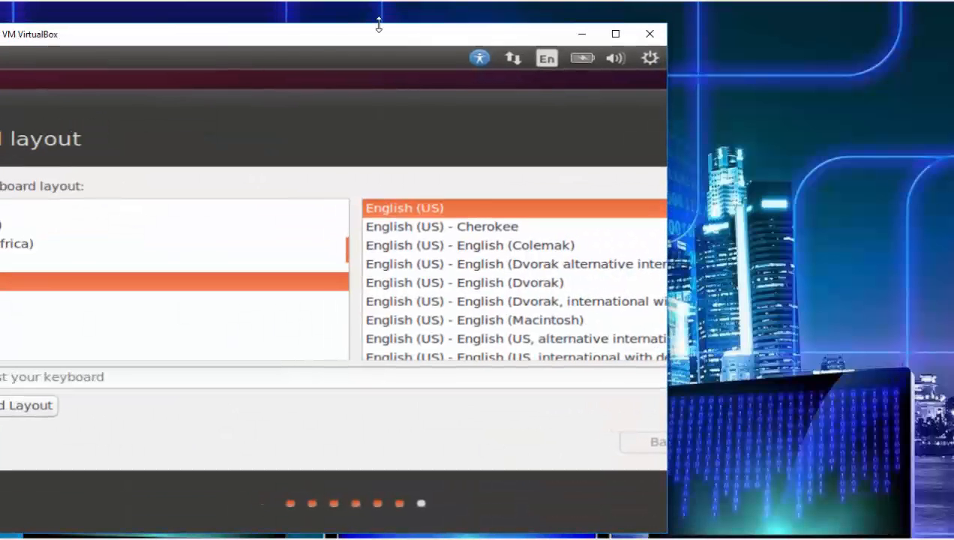
{"action": "left_click_drag", "start_coordinate": [294, 36], "coordinate": [468, 29]}
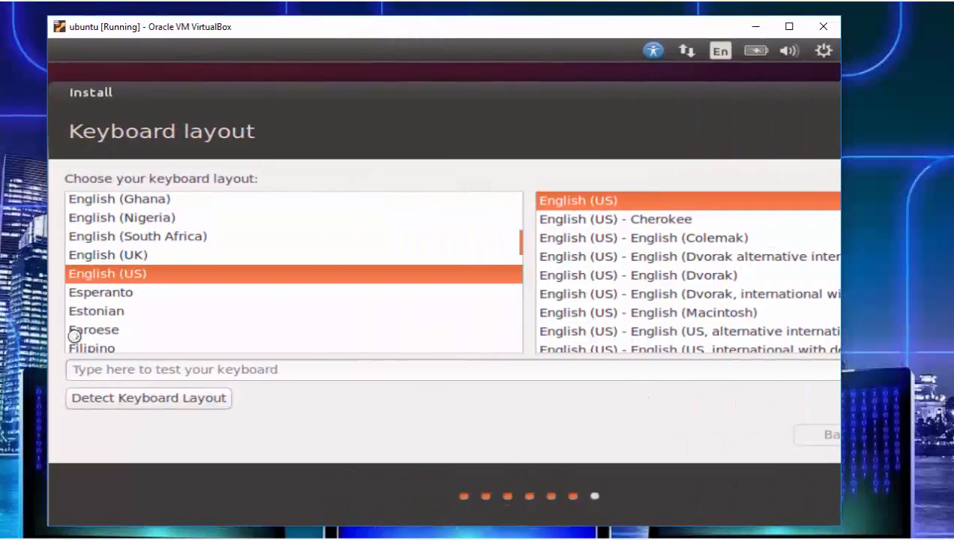
{"action": "left_click", "coordinate": [98, 317]}
{"action": "key", "text": "Tab"}
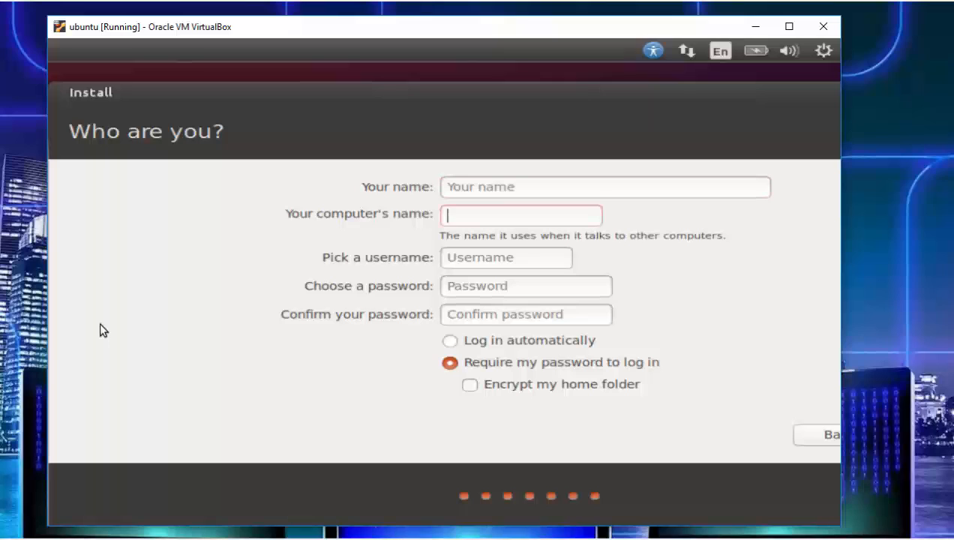
- Enter TeST as your name in the account form
{"action": "left_click", "coordinate": [505, 188]}
{"action": "type", "text": "Tt"}
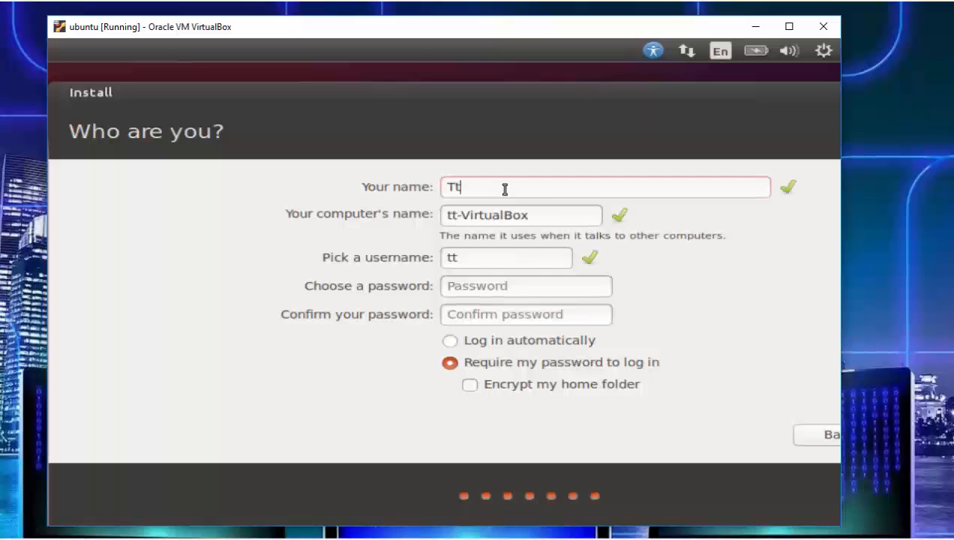
{"action": "key", "text": "BackSpace"}
{"action": "type", "text": "eST"}
{"action": "key", "text": "Tab"}
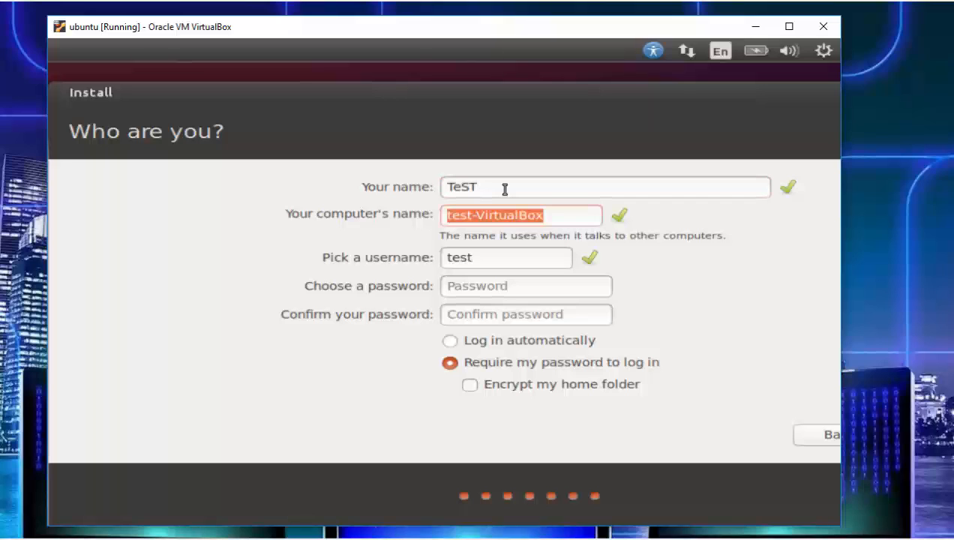
{"action": "left_click", "coordinate": [505, 188]}
{"action": "key", "text": "BackSpace"}
{"action": "key", "text": "BackSpace"}
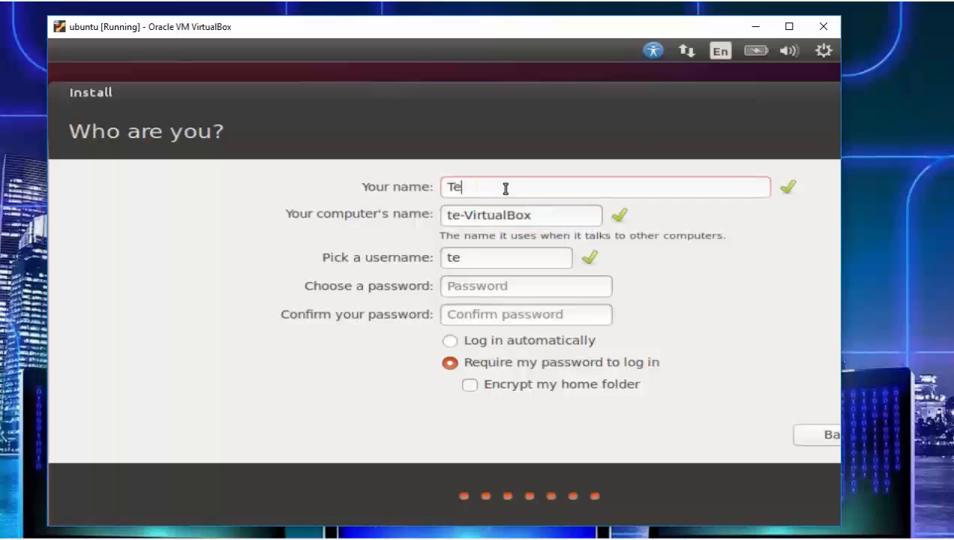
{"action": "type", "text": "ST"}
{"action": "key", "text": "BackSpace"}
{"action": "key", "text": "BackSpace"}
{"action": "type", "text": "ST"}
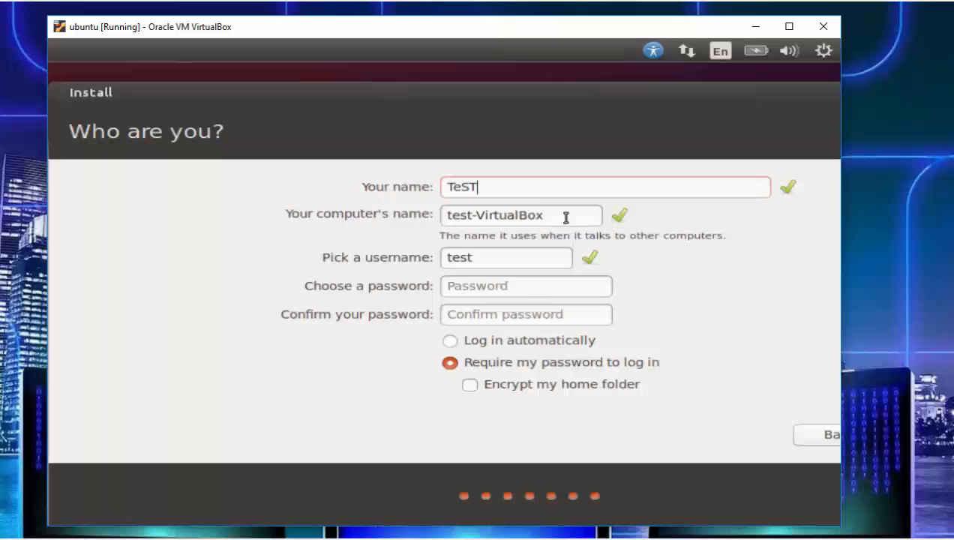
- Shorten the computer's name to test by removing the VirtualBox suffix
{"action": "left_click_drag", "start_coordinate": [543, 215], "coordinate": [479, 214]}
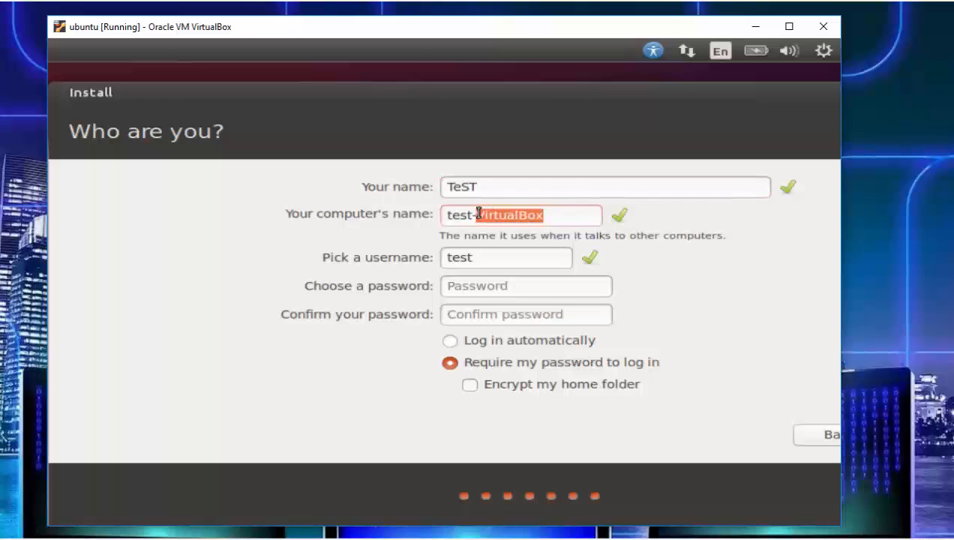
{"action": "key", "text": "BackSpace"}
{"action": "key", "text": "BackSpace"}
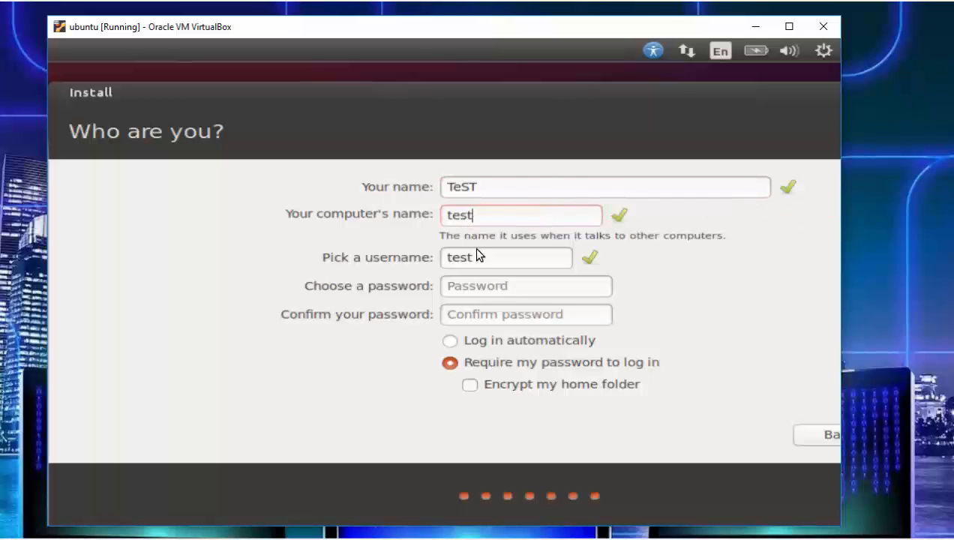
- Enter and confirm the account password, then continue to start the installation
{"action": "left_click", "coordinate": [493, 287]}
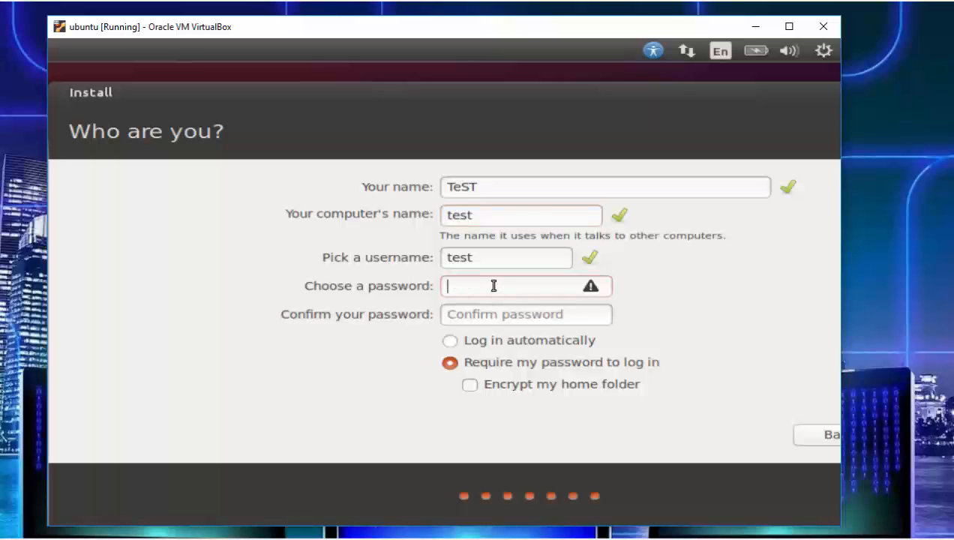
{"action": "type", "text": "test"}
{"action": "key", "text": "Tab"}
{"action": "type", "text": "test"}
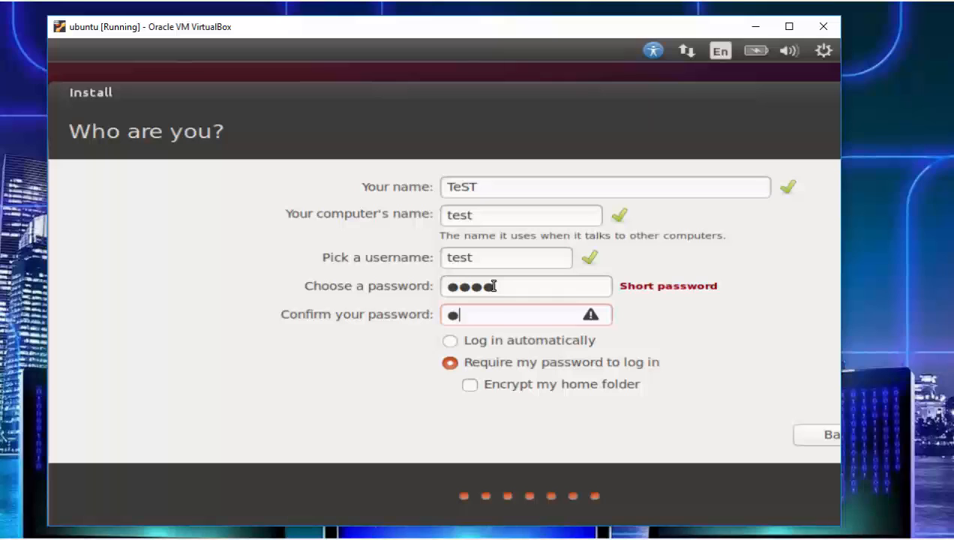
{"action": "key", "text": "Tab"}
{"action": "key", "text": "Tab"}
{"action": "key", "text": "Tab"}
{"action": "key", "text": "Tab"}
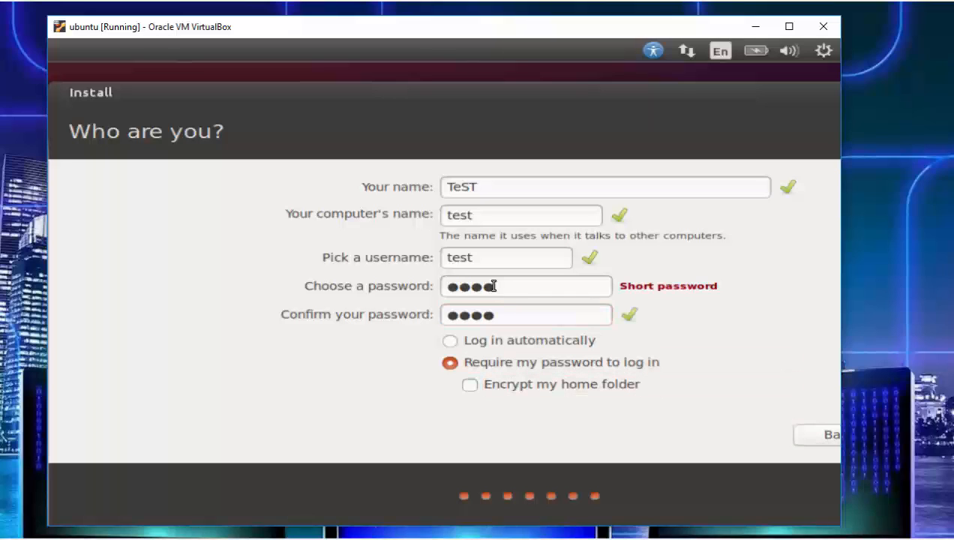
{"action": "key", "text": "Return"}
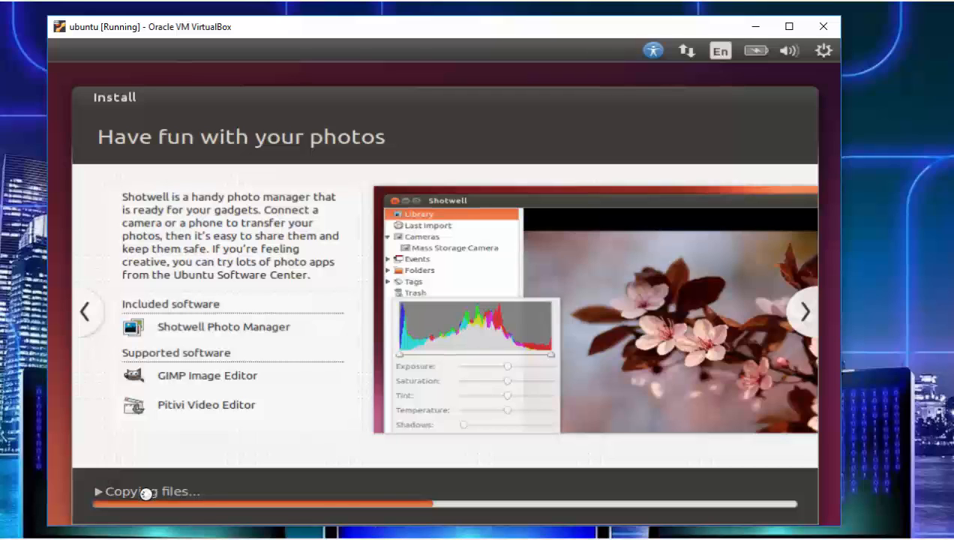
- Restart the virtual machine to finish the Ubuntu installation
{"action": "left_click", "coordinate": [480, 539]}
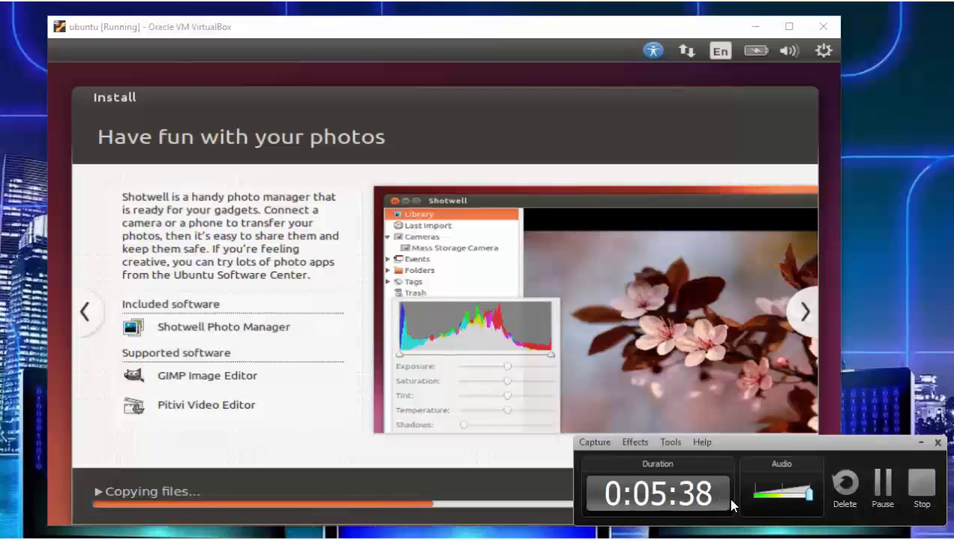
{"action": "left_click", "coordinate": [882, 484]}
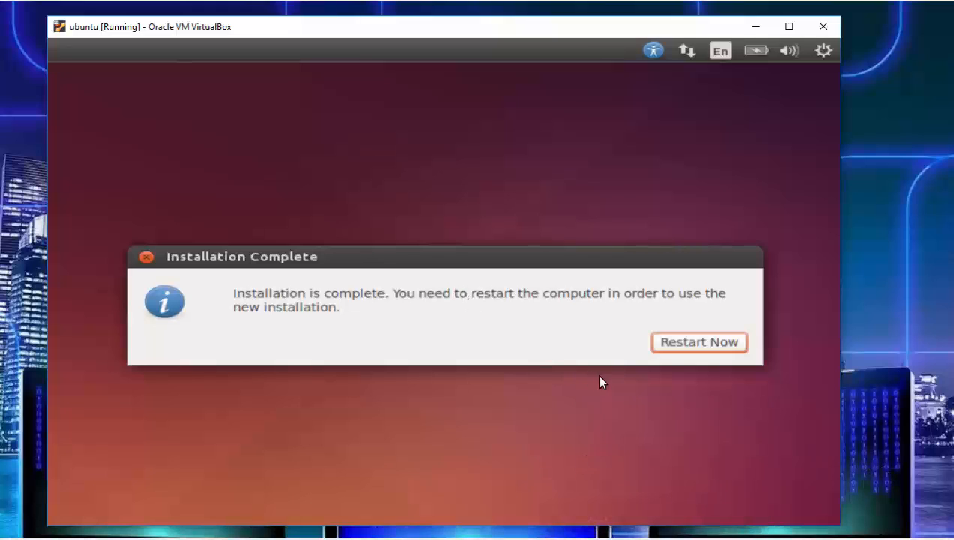
{"action": "left_click", "coordinate": [678, 347]}
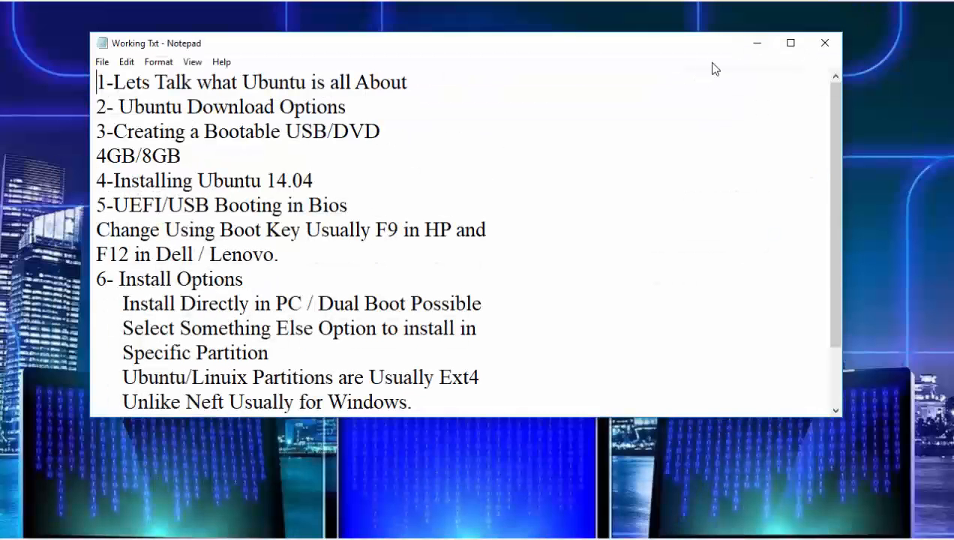
- Switch to the Notepad notes file and review the opening topics of the tutorial outline
{"action": "double_click", "coordinate": [710, 45]}
{"action": "key", "text": "End"}
{"action": "key", "text": "ctrl+shift+Left"}
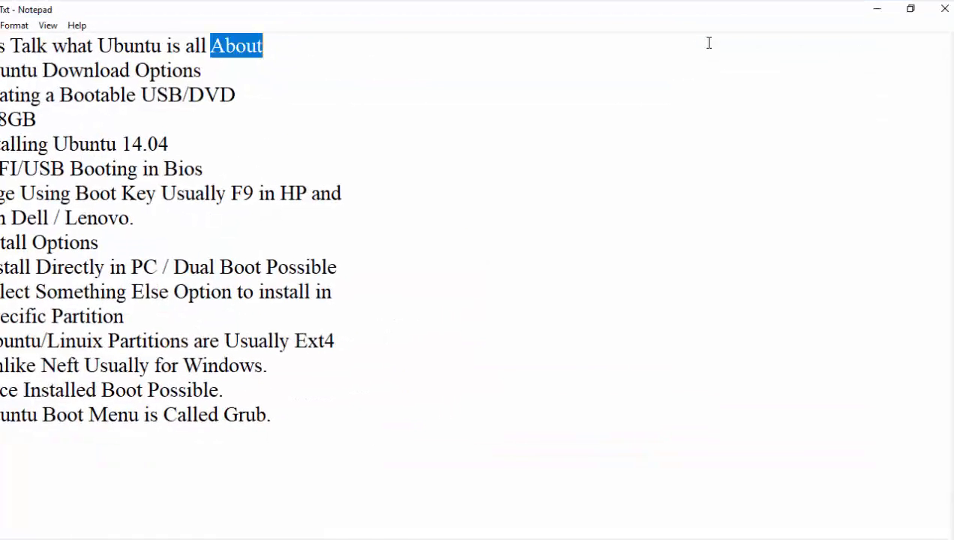
{"action": "left_click", "coordinate": [910, 8]}
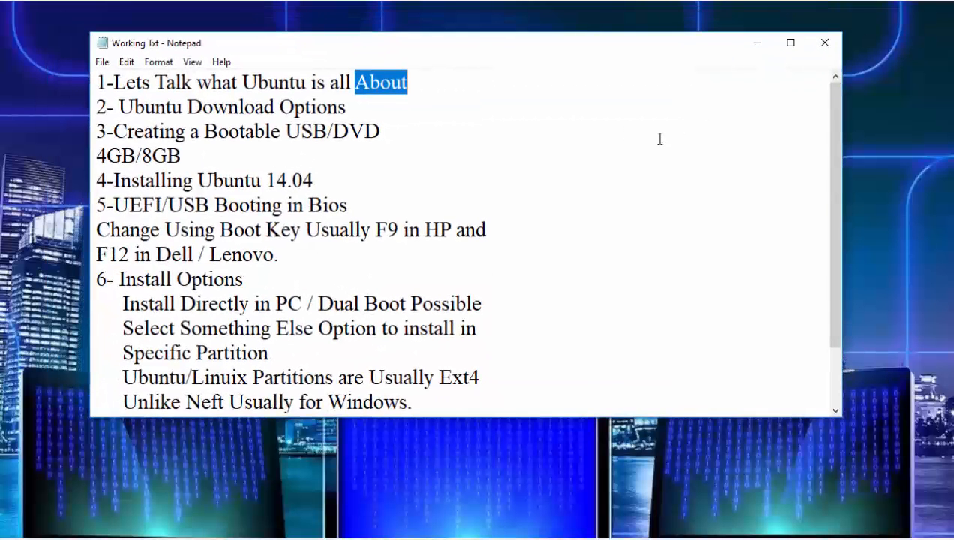
{"action": "left_click_drag", "start_coordinate": [832, 120], "coordinate": [853, 142]}
{"action": "left_click", "coordinate": [379, 232]}
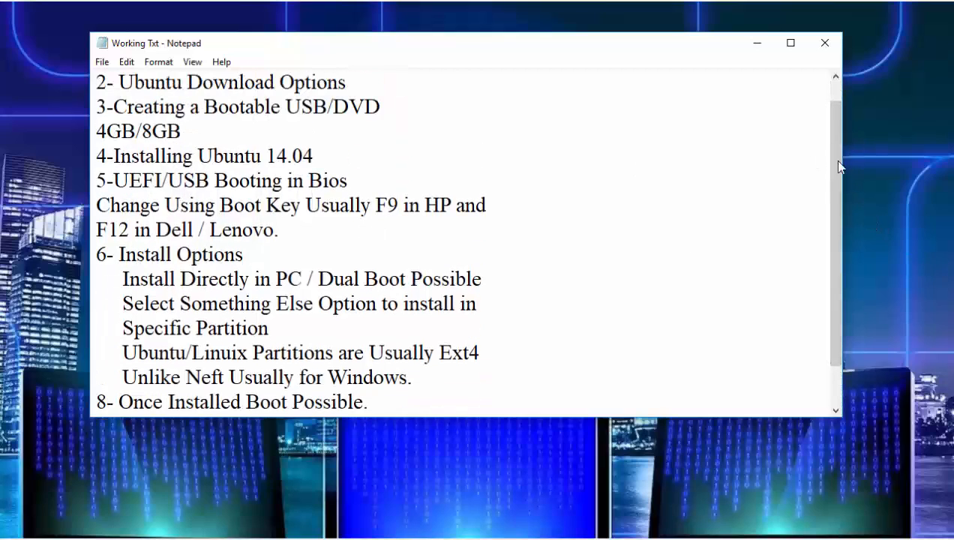
{"action": "left_click_drag", "start_coordinate": [839, 164], "coordinate": [792, 105]}
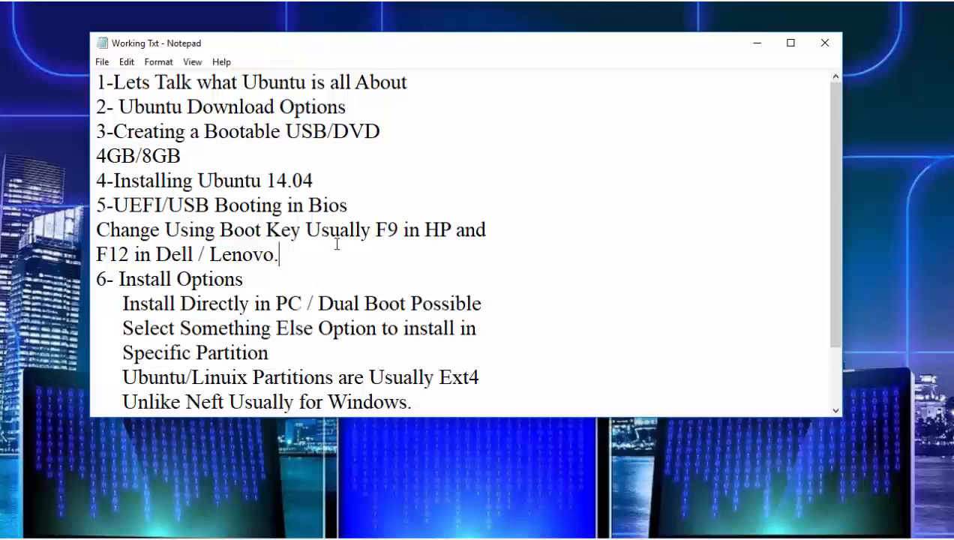
- Review the install options and Grub boot menu notes, highlighting key phrases, then minimize the notes window
{"action": "scroll", "coordinate": [337, 244], "scroll_direction": "down", "scroll_amount": 1}
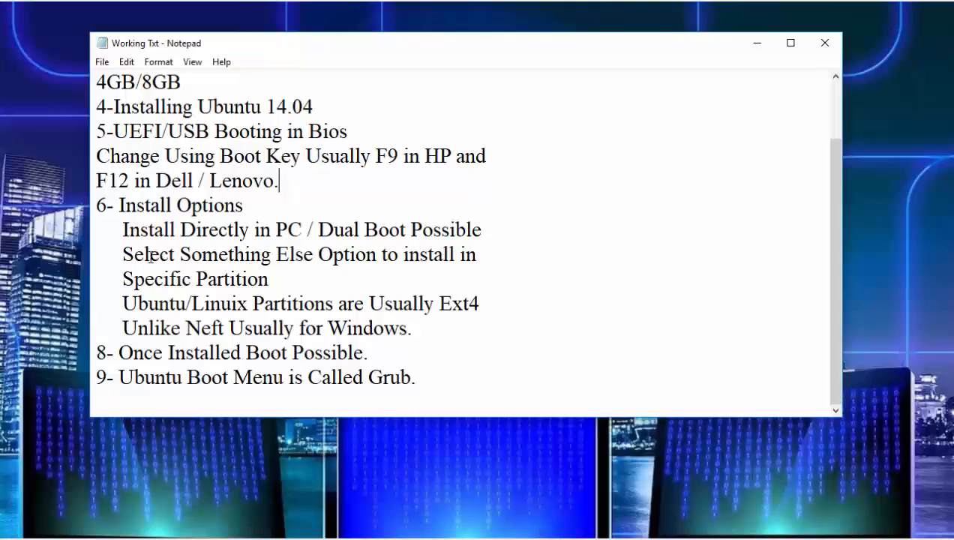
{"action": "mouse_move", "coordinate": [123, 254]}
{"action": "left_mouse_down"}
{"action": "mouse_move", "coordinate": [317, 259]}
{"action": "mouse_move", "coordinate": [129, 253]}
{"action": "left_mouse_up"}
{"action": "left_click", "coordinate": [317, 258]}
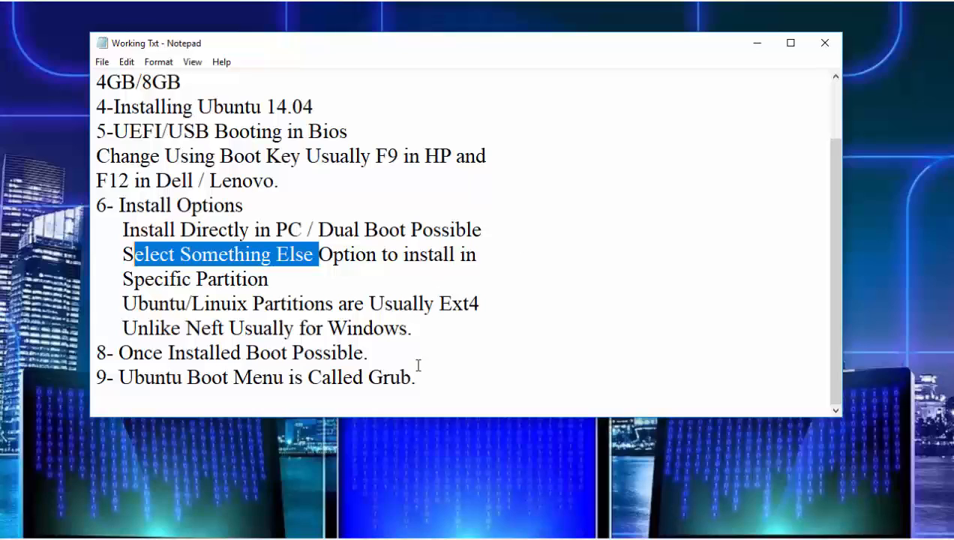
{"action": "left_click_drag", "start_coordinate": [419, 378], "coordinate": [366, 379]}
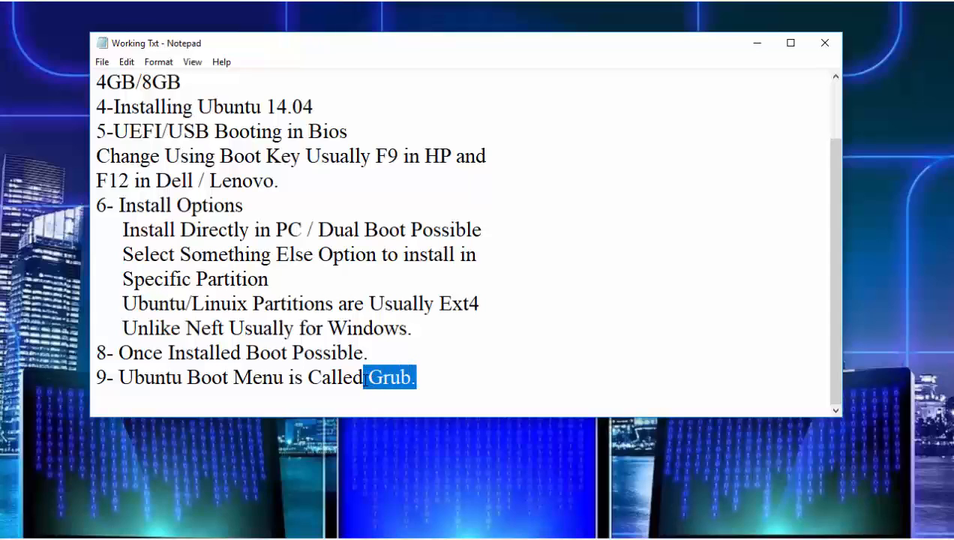
{"action": "left_click_drag", "start_coordinate": [365, 378], "coordinate": [118, 377]}
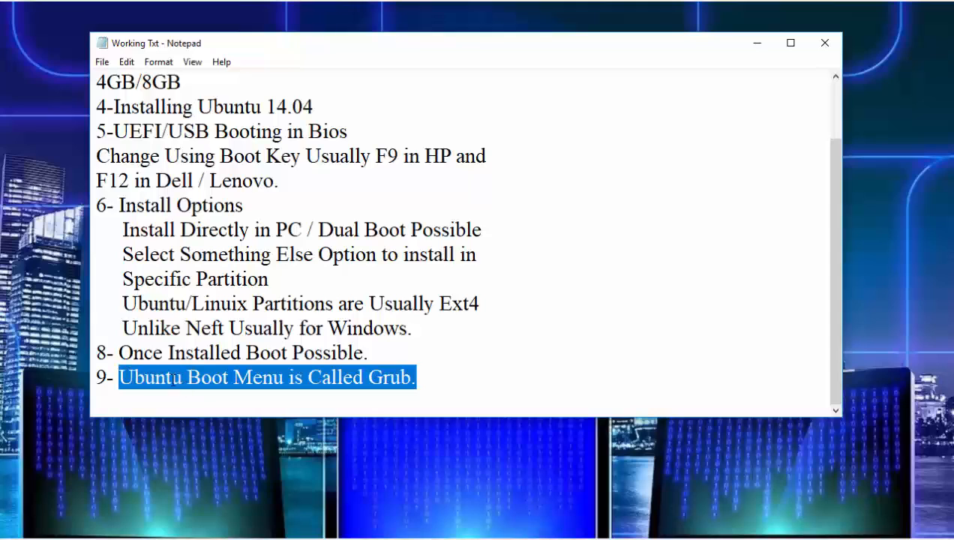
{"action": "left_click_drag", "start_coordinate": [416, 377], "coordinate": [373, 378]}
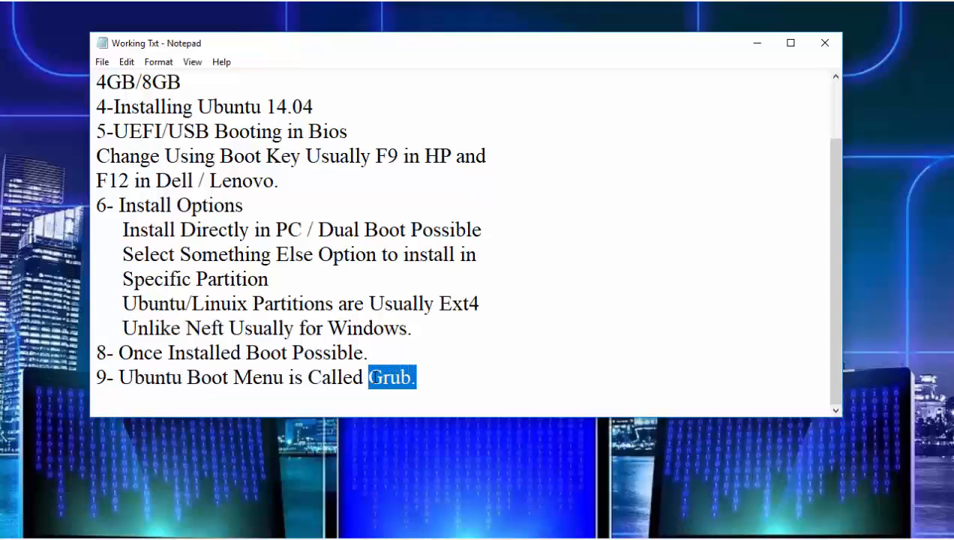
{"action": "left_click", "coordinate": [433, 379]}
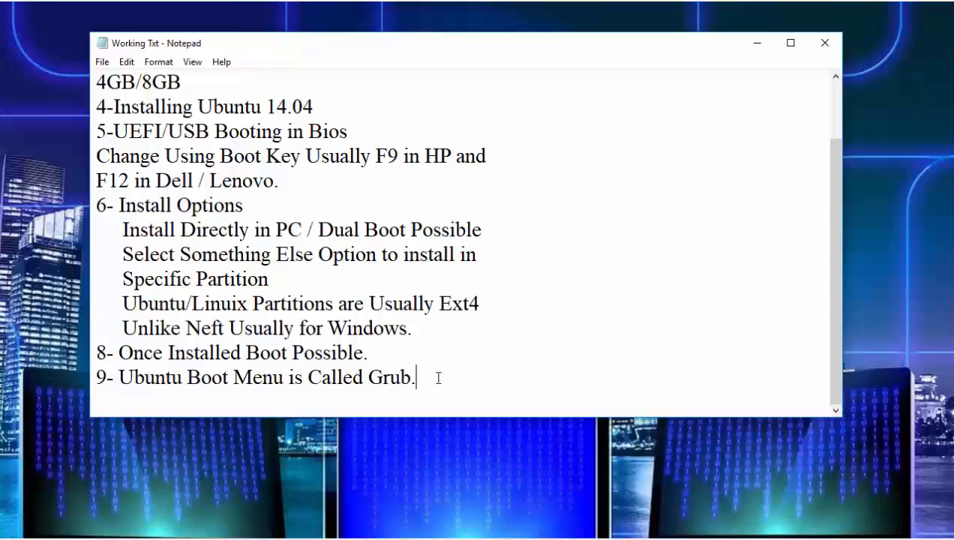
{"action": "left_click_drag", "start_coordinate": [438, 377], "coordinate": [96, 379]}
{"action": "left_click", "coordinate": [420, 380]}
{"action": "left_click", "coordinate": [757, 44]}
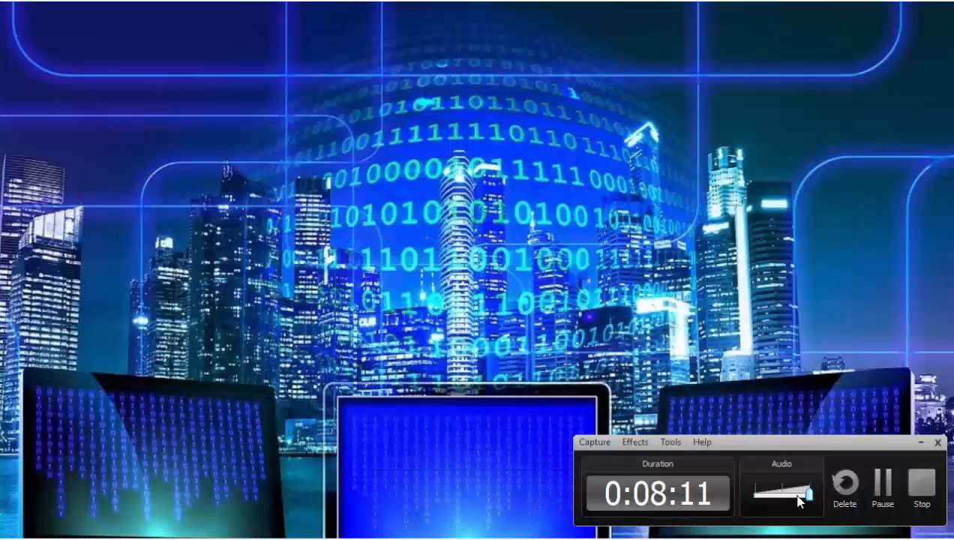